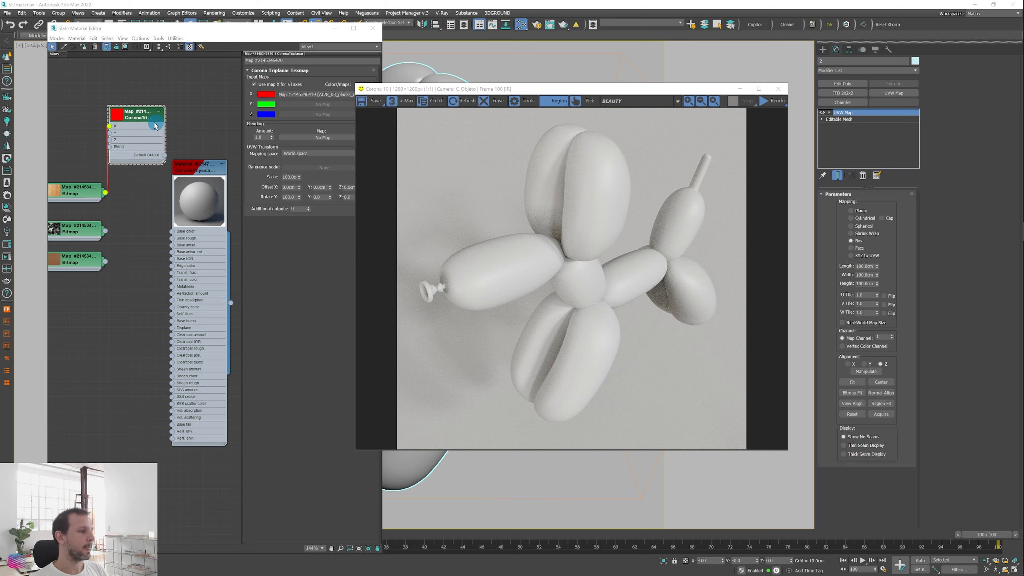
# Enlarge the previews of the wood planks and black-and-white texture bitmap nodes and spread the bitmap nodes apart.
pyautogui.moveTo(137, 136); pyautogui.dragTo(167, 136, button='middle')
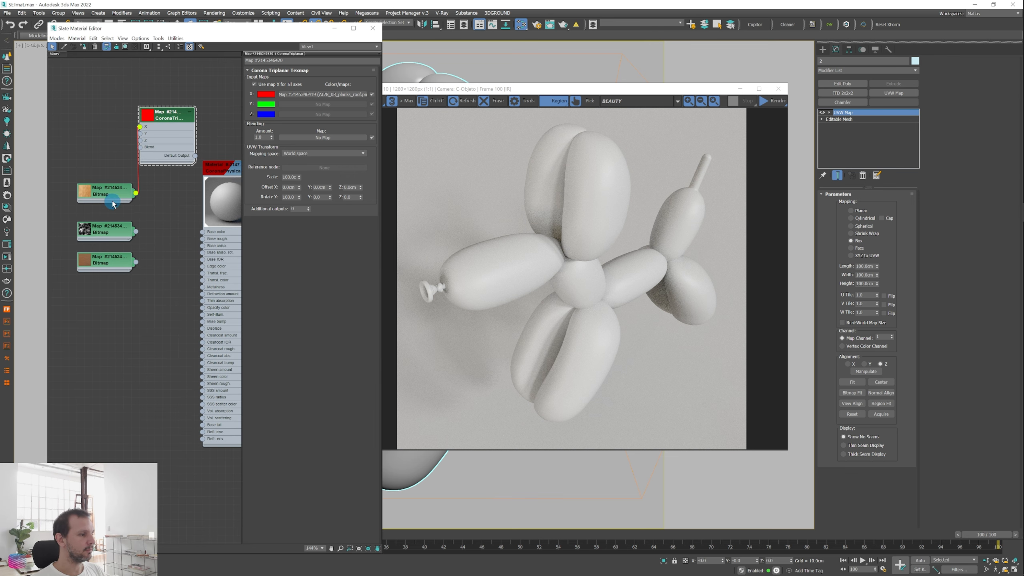
pyautogui.doubleClick(89, 193)
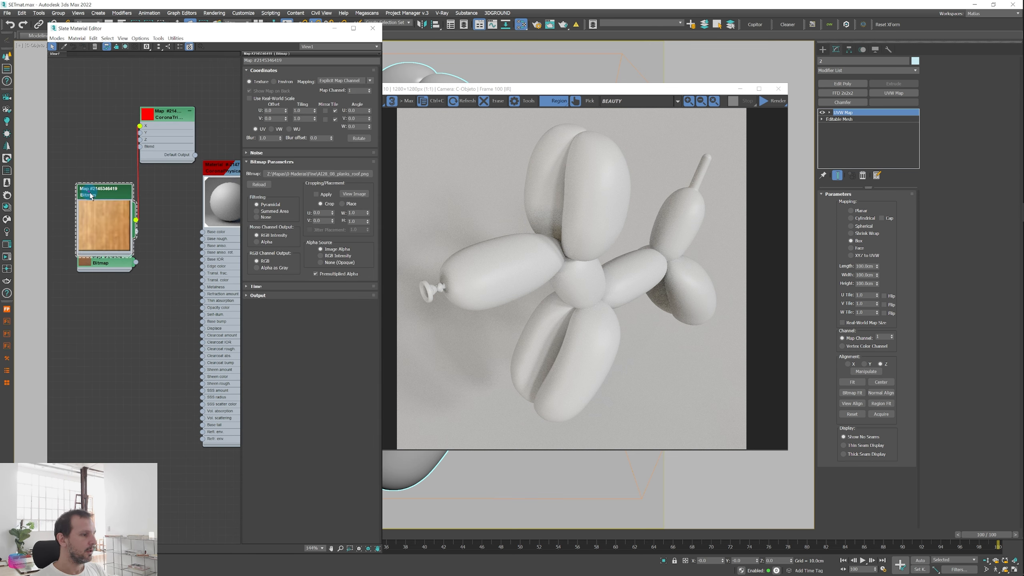
pyautogui.moveTo(95, 190); pyautogui.dragTo(88, 145)
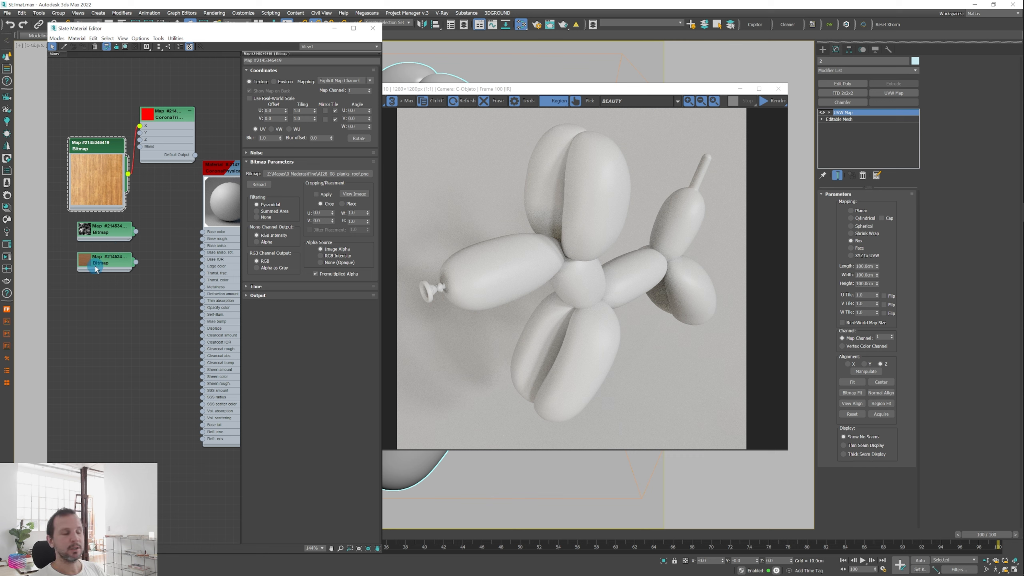
pyautogui.doubleClick(73, 236)
pyautogui.moveTo(74, 236); pyautogui.dragTo(74, 207)
pyautogui.moveTo(101, 267); pyautogui.dragTo(85, 312)
pyautogui.click(101, 204)
pyautogui.moveTo(101, 204); pyautogui.dragTo(95, 255)
# Add a second CoronaTriplanar map and place it above the existing triplanar node.
pyautogui.click(159, 119)
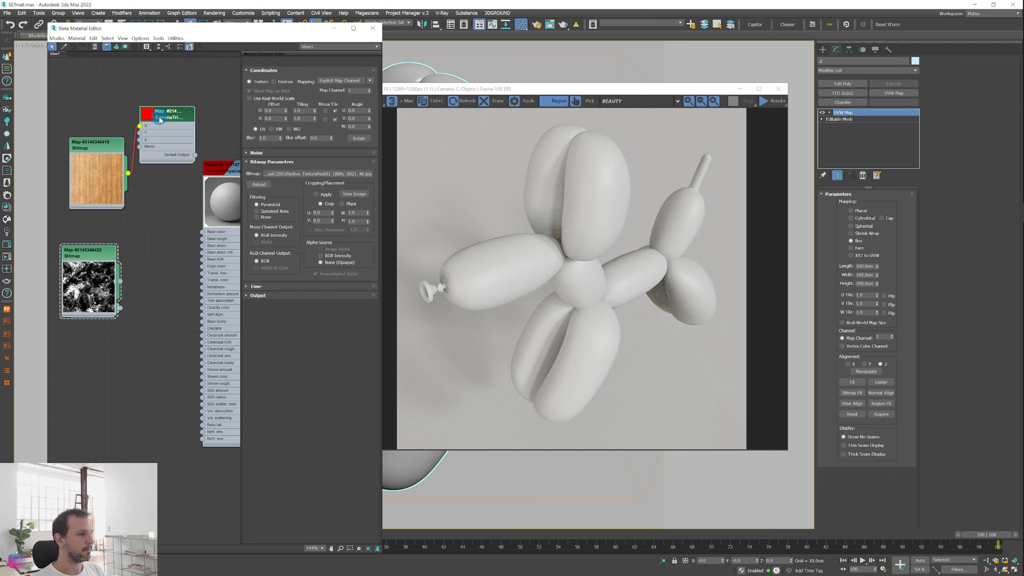
pyautogui.moveTo(123, 140); pyautogui.dragTo(107, 223, button='middle')
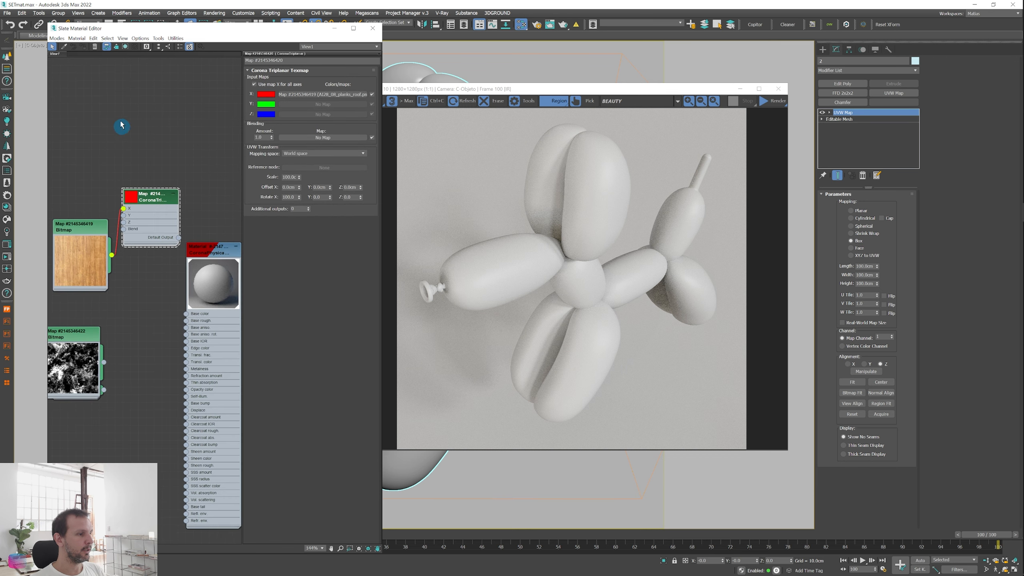
pyautogui.rightClick(102, 79)
pyautogui.moveTo(127, 85)
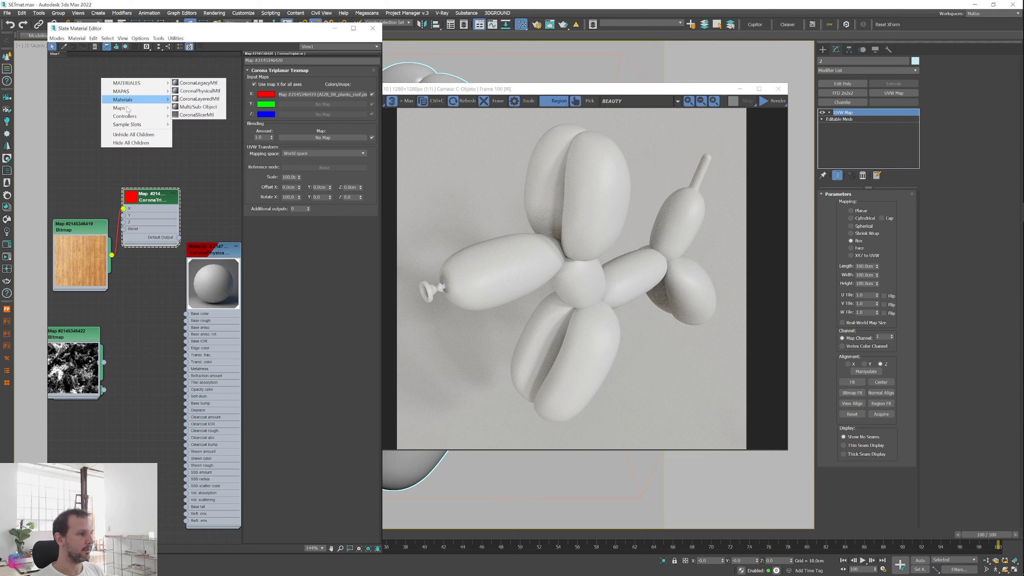
pyautogui.moveTo(133, 108)
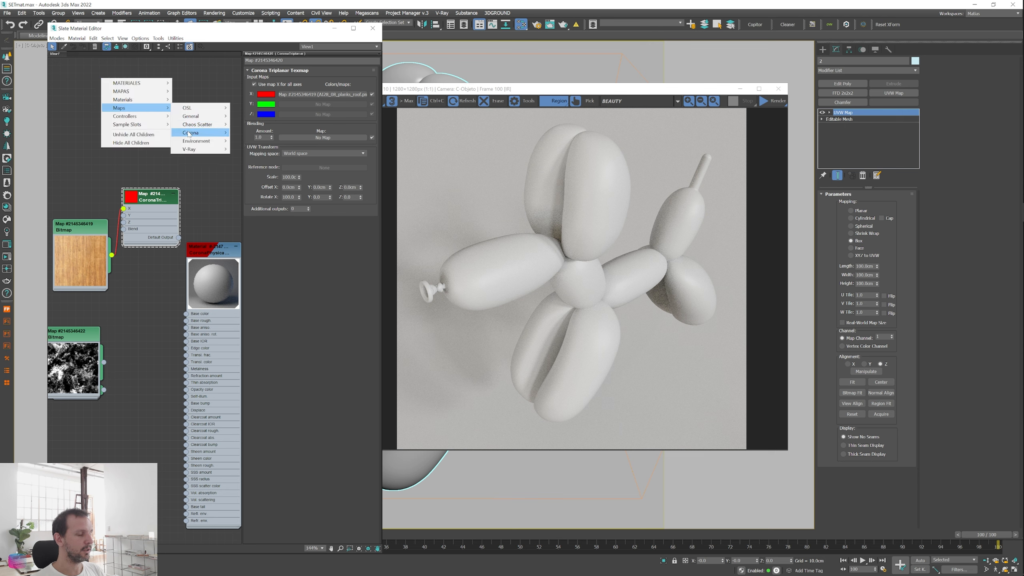
pyautogui.moveTo(190, 132)
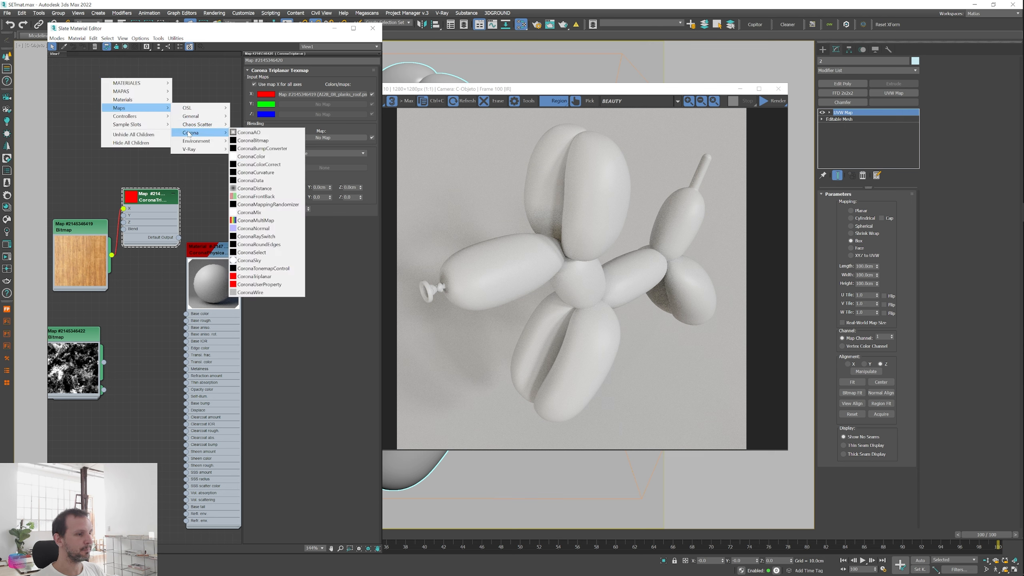
pyautogui.click(254, 277)
pyautogui.moveTo(95, 86); pyautogui.dragTo(152, 127)
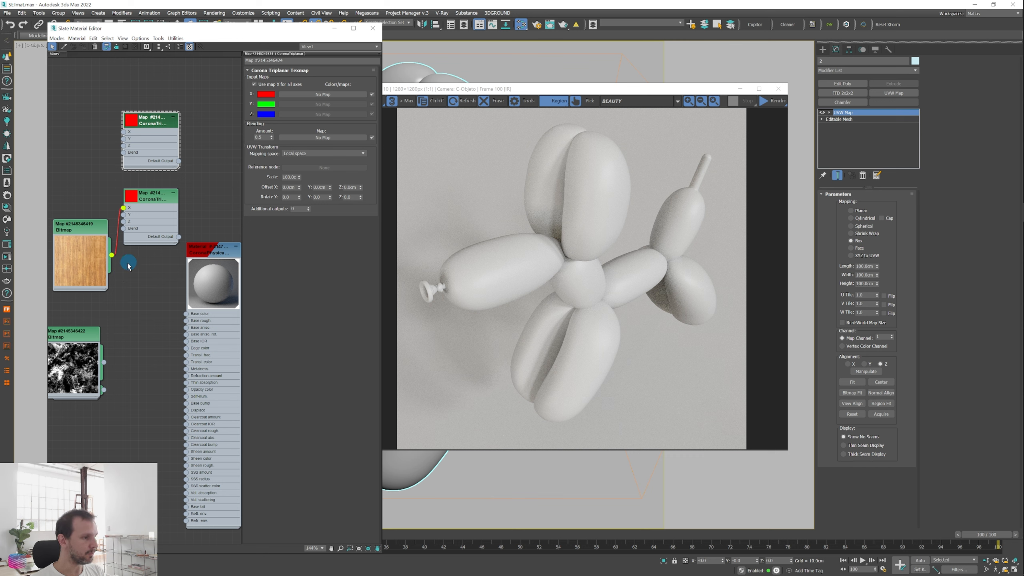
# Connect the wood planks bitmap directly to the material's Base color and reposition the bitmap node.
pyautogui.moveTo(100, 233); pyautogui.dragTo(92, 233)
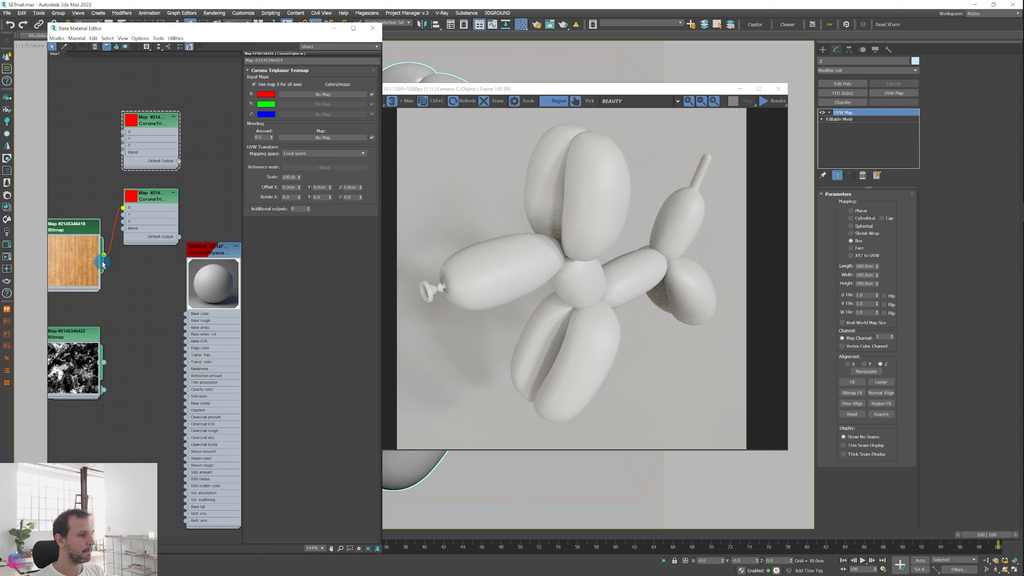
pyautogui.moveTo(102, 259); pyautogui.dragTo(187, 314)
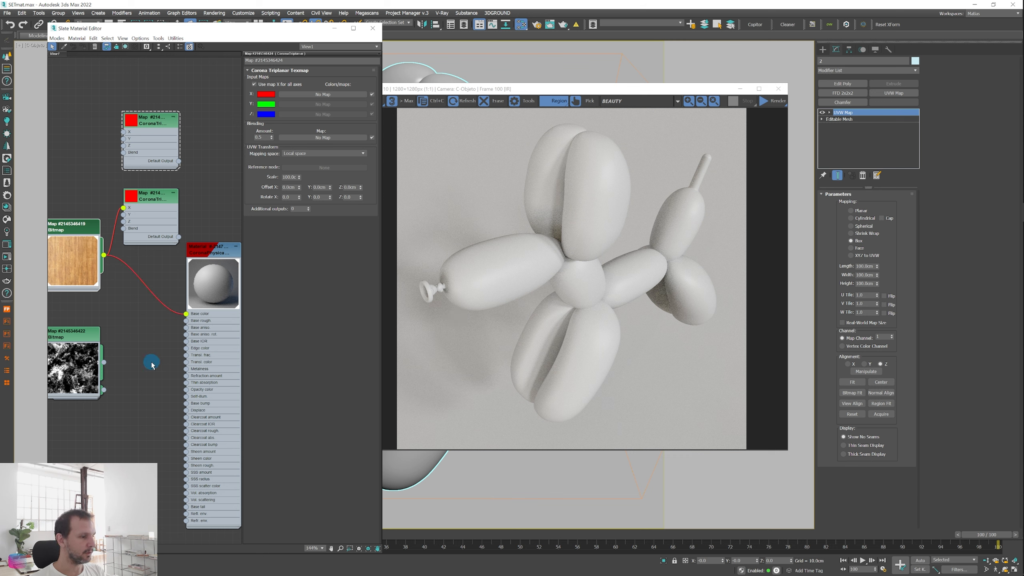
pyautogui.click(148, 365)
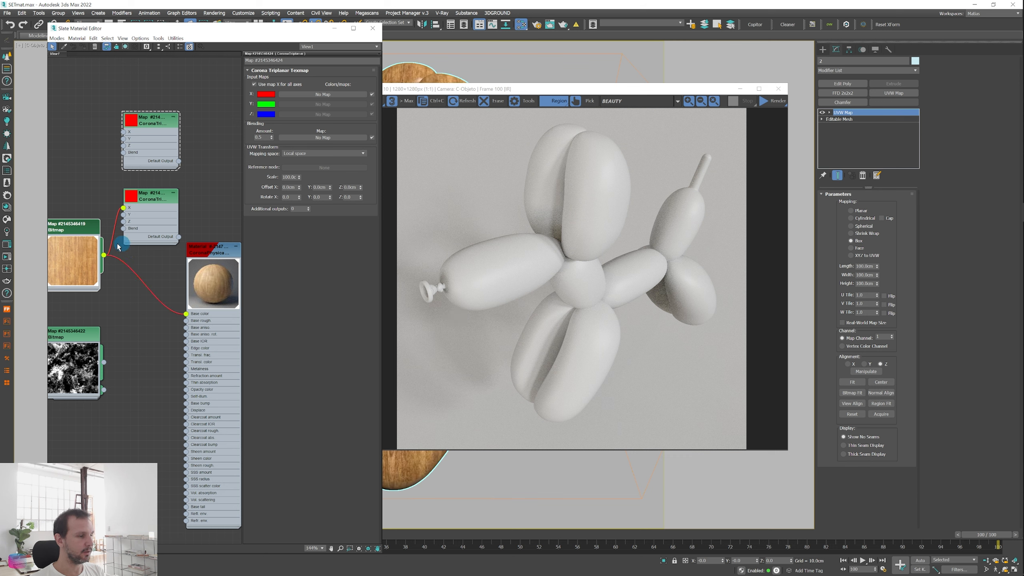
pyautogui.moveTo(85, 231); pyautogui.dragTo(101, 253)
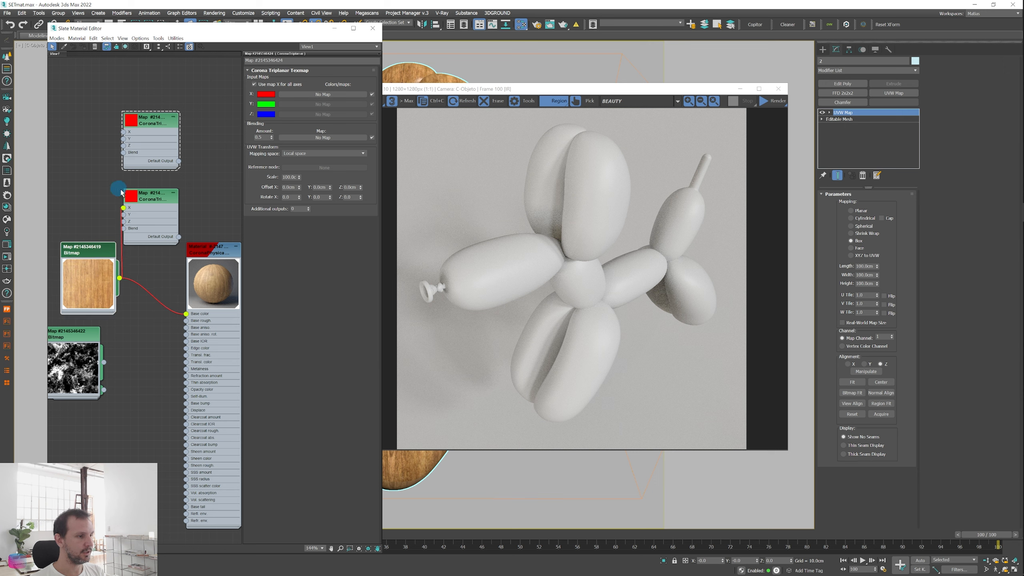
# Start Corona interactive rendering of the balloon dog.
pyautogui.click(715, 112)
pyautogui.click(772, 101)
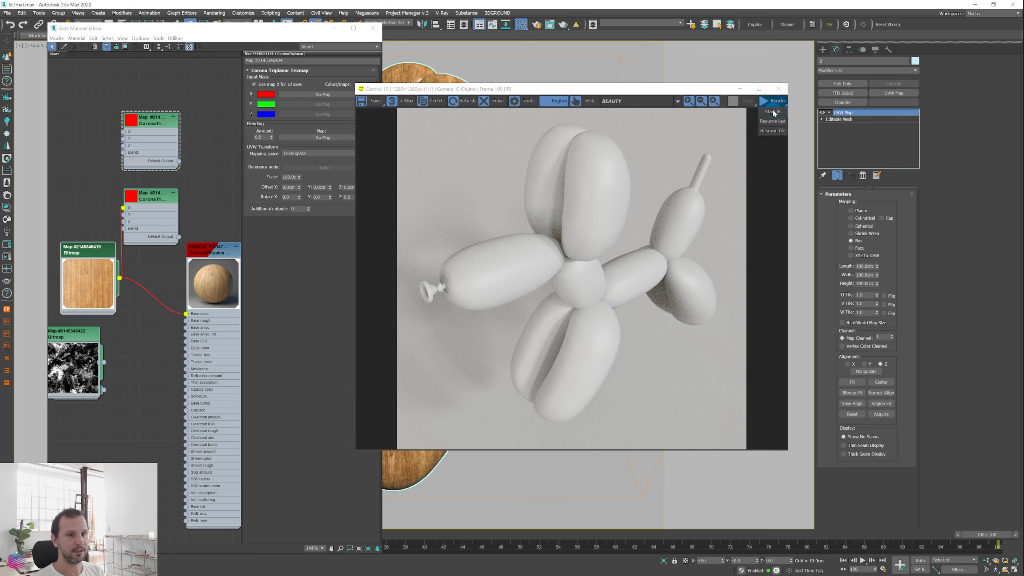
pyautogui.click(576, 319)
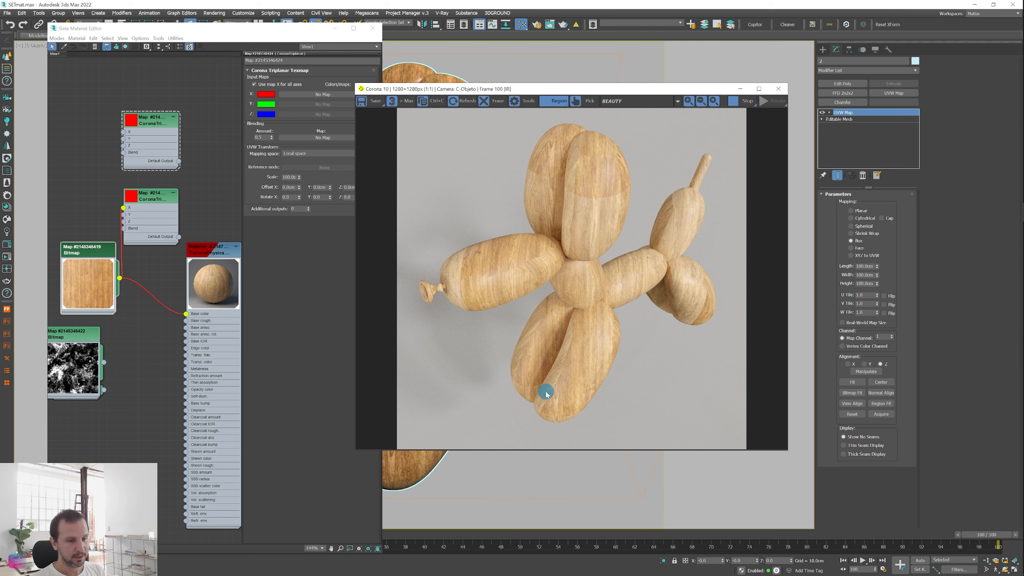
# Compare the render with the UVW Map modifier off and on, and with Spherical and Face mapping, restoring Box mapping.
pyautogui.click(823, 112)
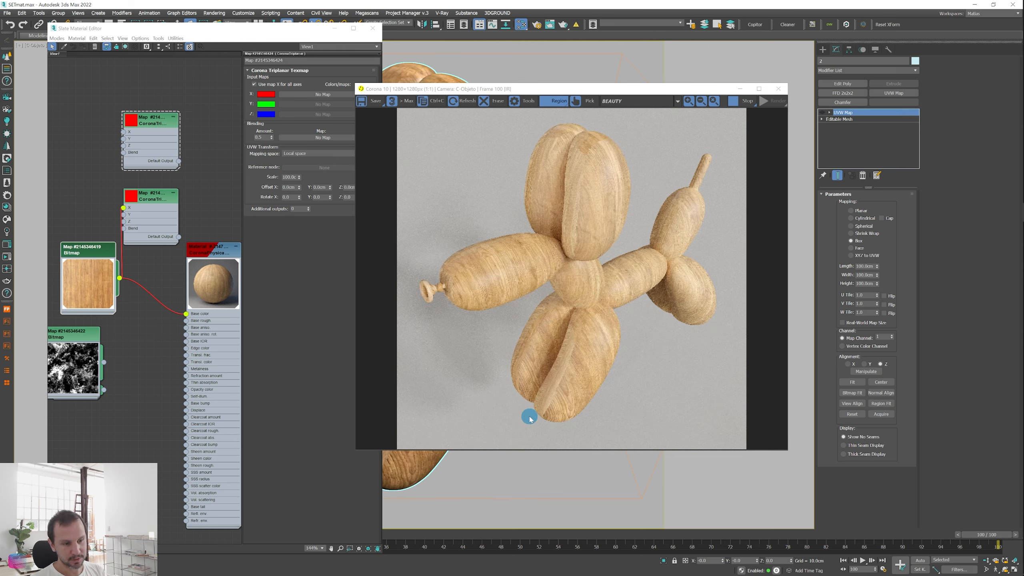
pyautogui.click(822, 112)
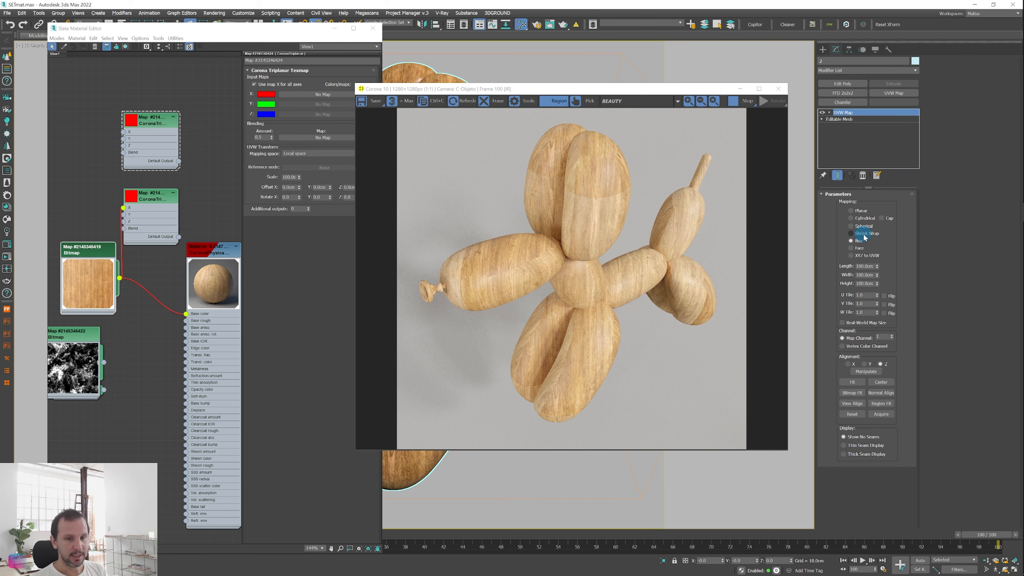
pyautogui.click(860, 227)
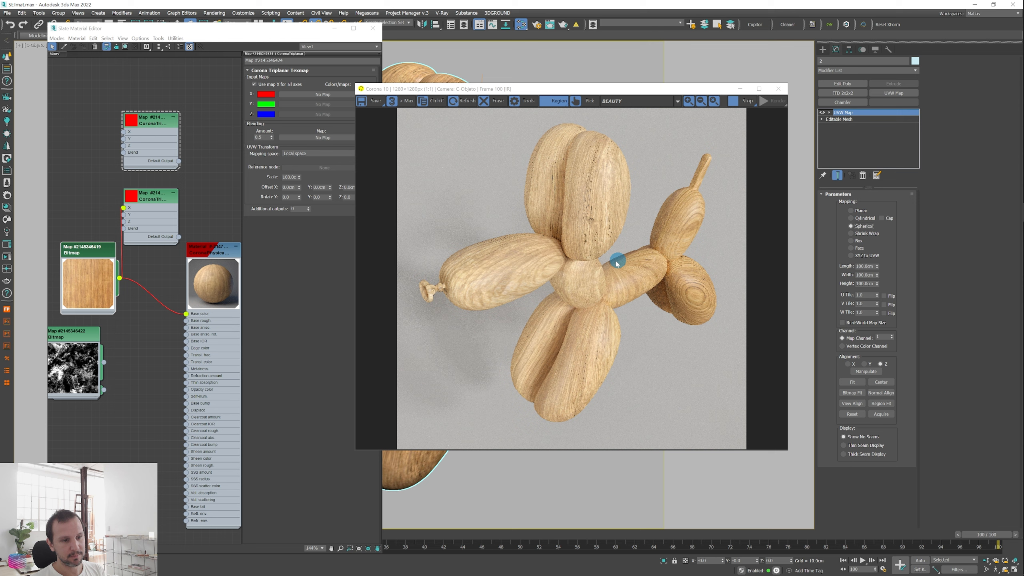
pyautogui.click(858, 249)
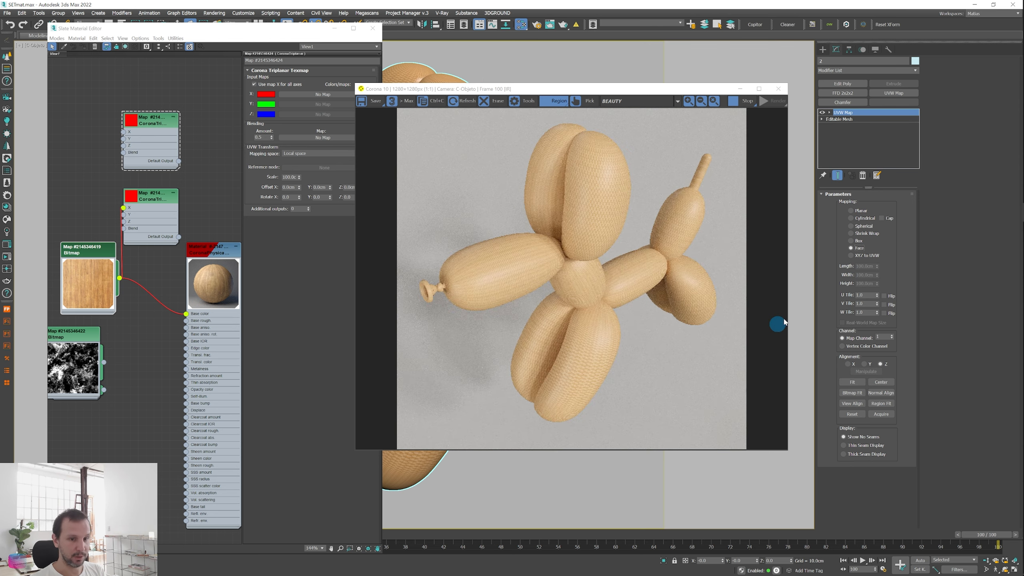
pyautogui.click(851, 241)
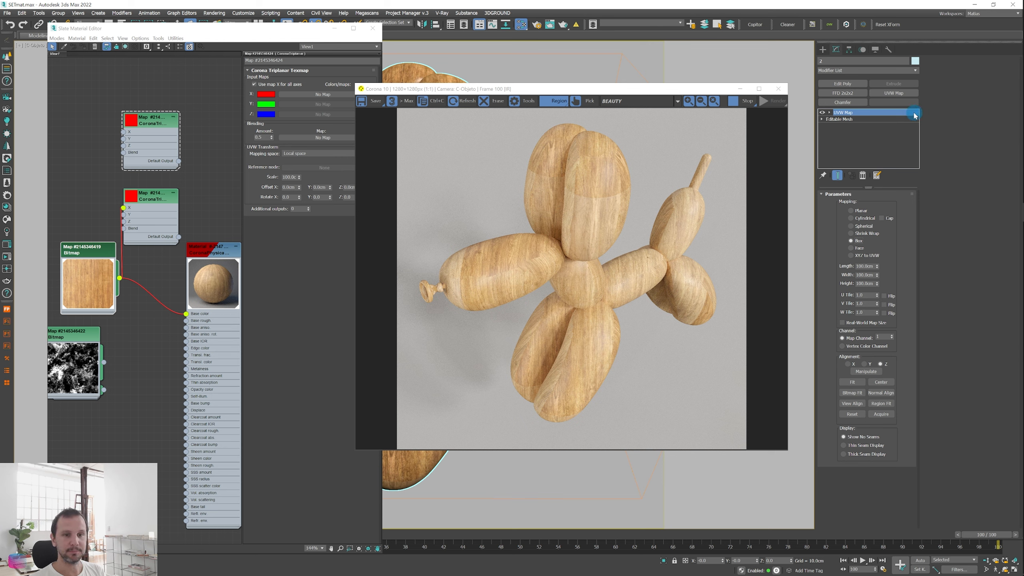
# Disable the UVW Map modifier and connect the wood-fed triplanar map to the material's Base color.
pyautogui.click(823, 114)
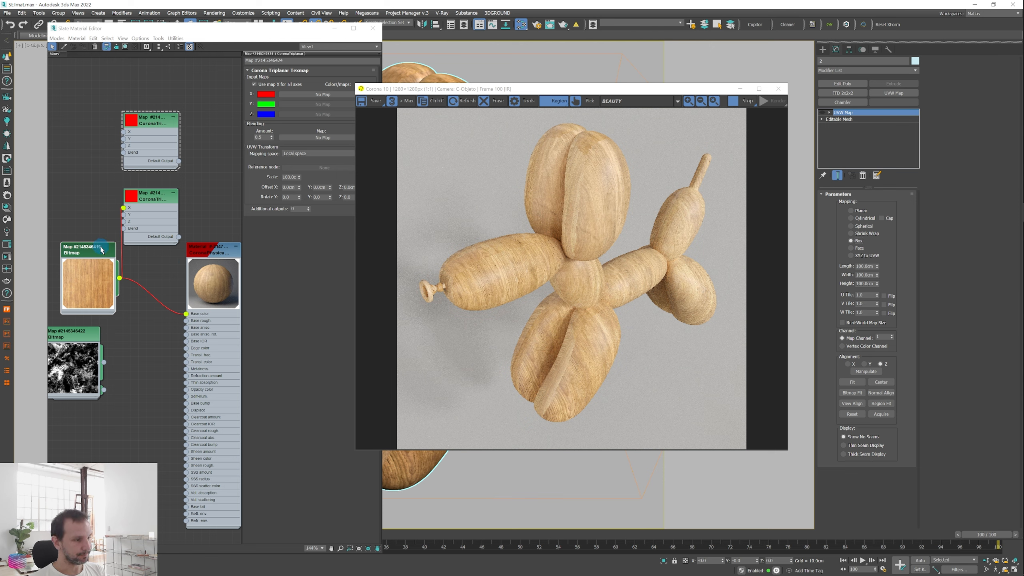
pyautogui.moveTo(100, 250); pyautogui.dragTo(123, 207)
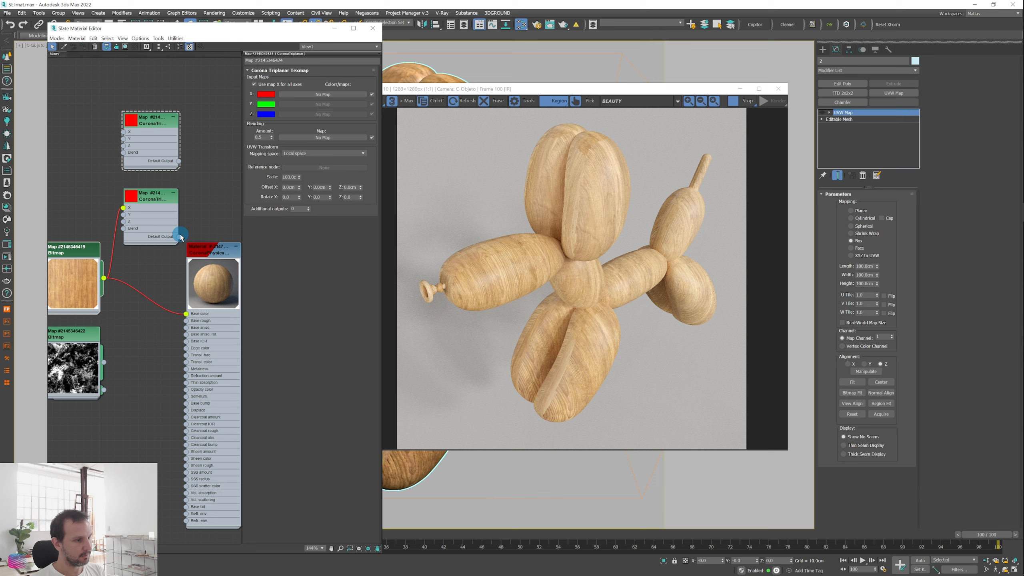
pyautogui.moveTo(178, 236); pyautogui.dragTo(186, 314)
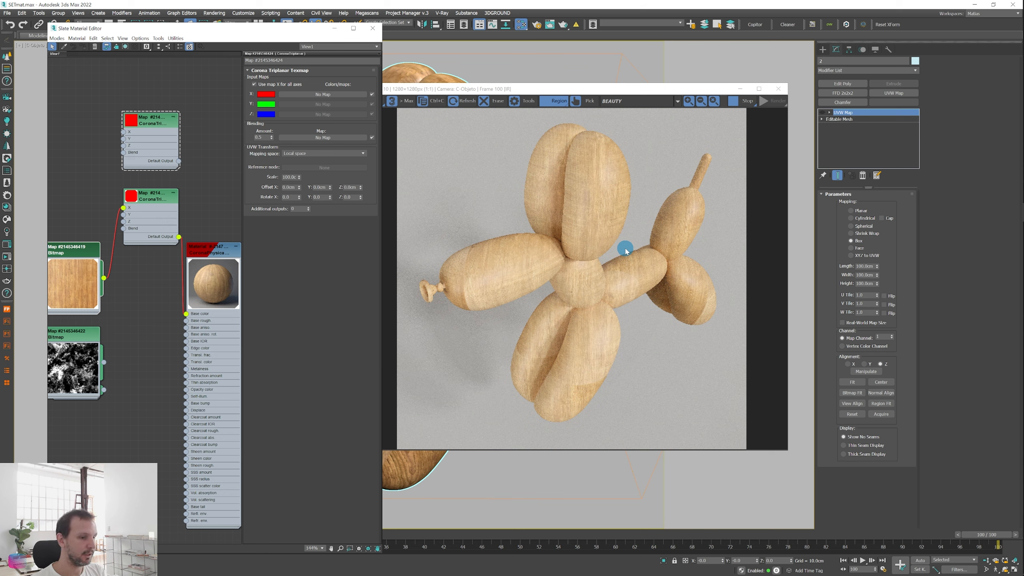
# Compare the wood bitmap wired directly to Base color with the triplanar version, leaving the triplanar map connected.
pyautogui.moveTo(104, 278); pyautogui.dragTo(186, 314)
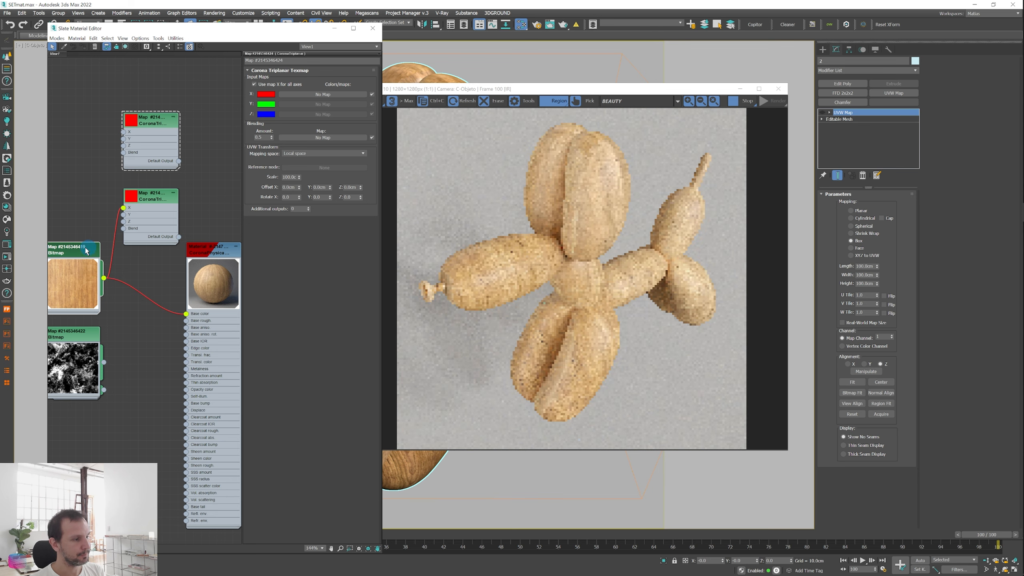
pyautogui.moveTo(87, 248); pyautogui.dragTo(111, 256)
pyautogui.scroll(1, 135, 292)
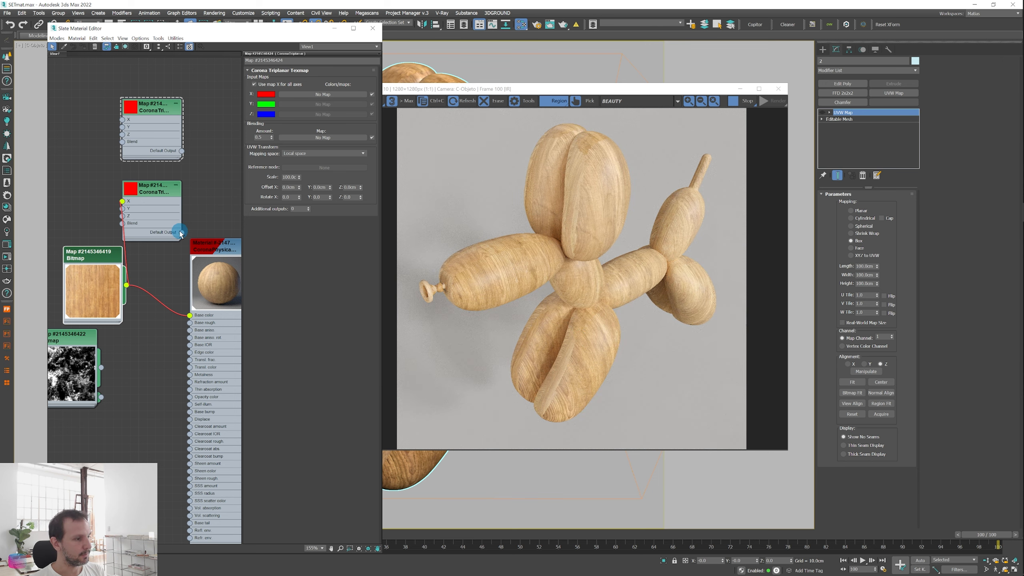
pyautogui.moveTo(180, 234); pyautogui.dragTo(189, 315)
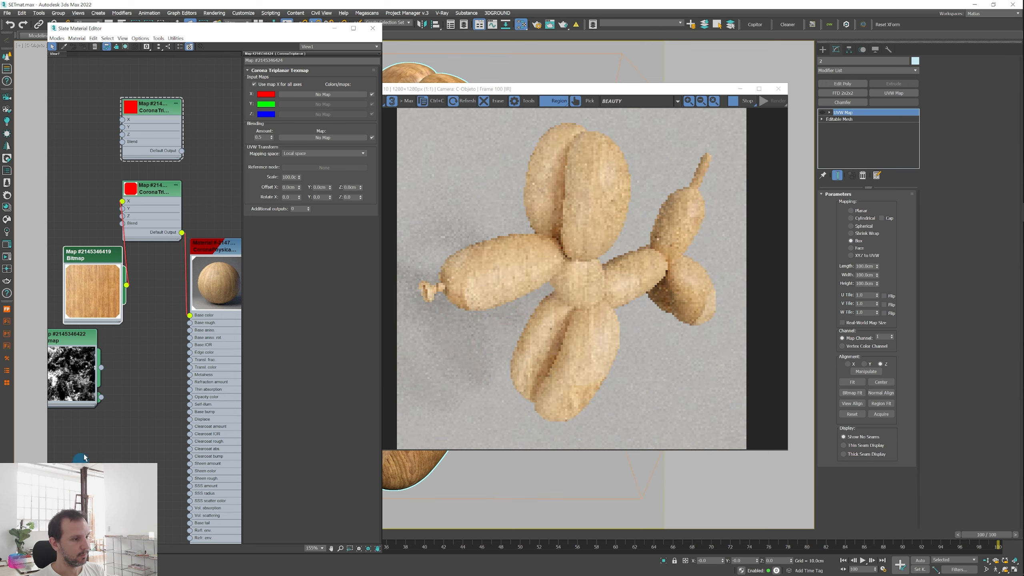
# Move the wood-fed triplanar map and its bitmap node to clear the wiring to the material.
pyautogui.moveTo(138, 220); pyautogui.dragTo(120, 220)
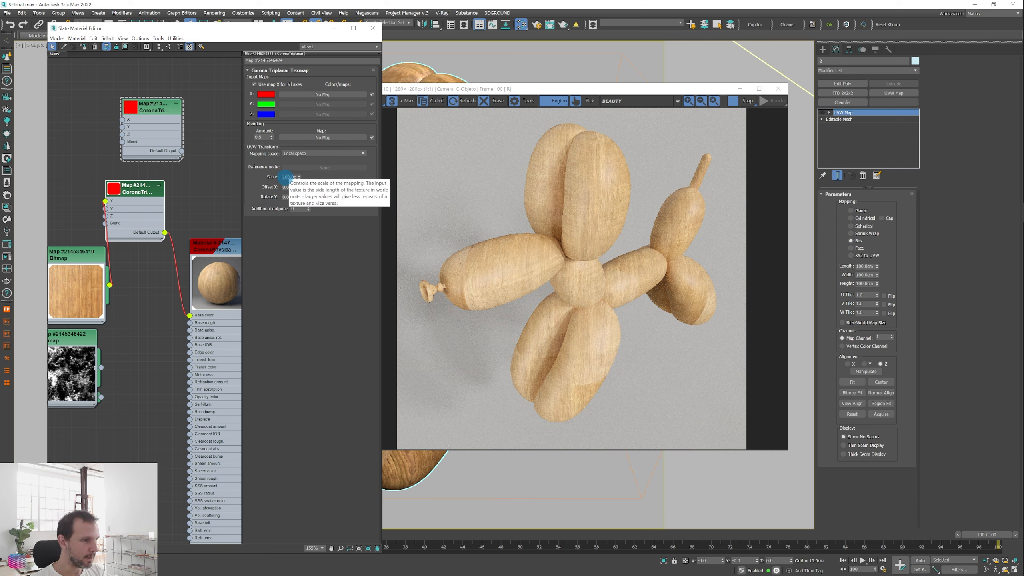
pyautogui.click(169, 215)
pyautogui.moveTo(137, 193); pyautogui.dragTo(146, 185)
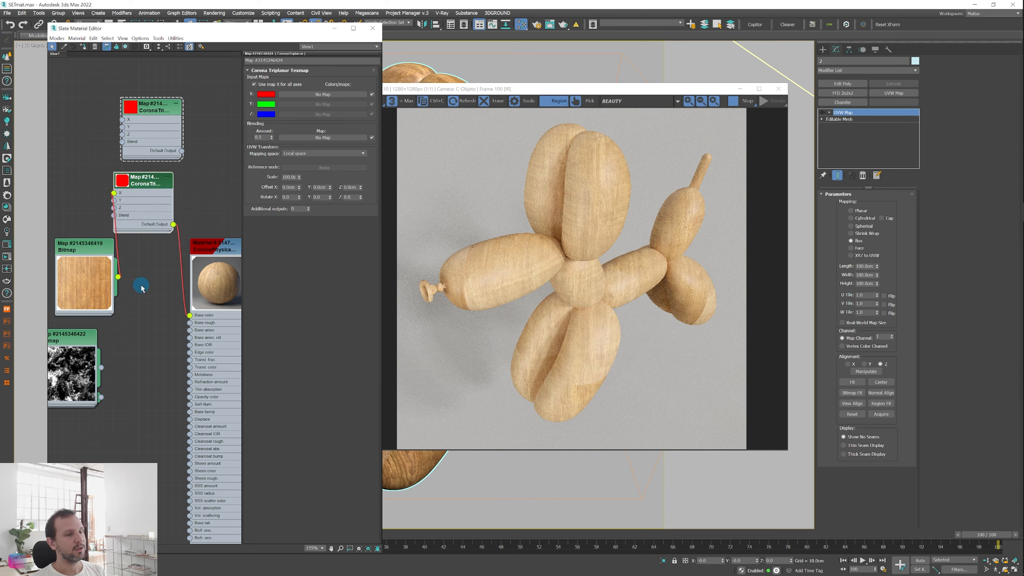
# Re-enable the UVW Map modifier to check its effect on the triplanar-mapped wood.
pyautogui.click(837, 114)
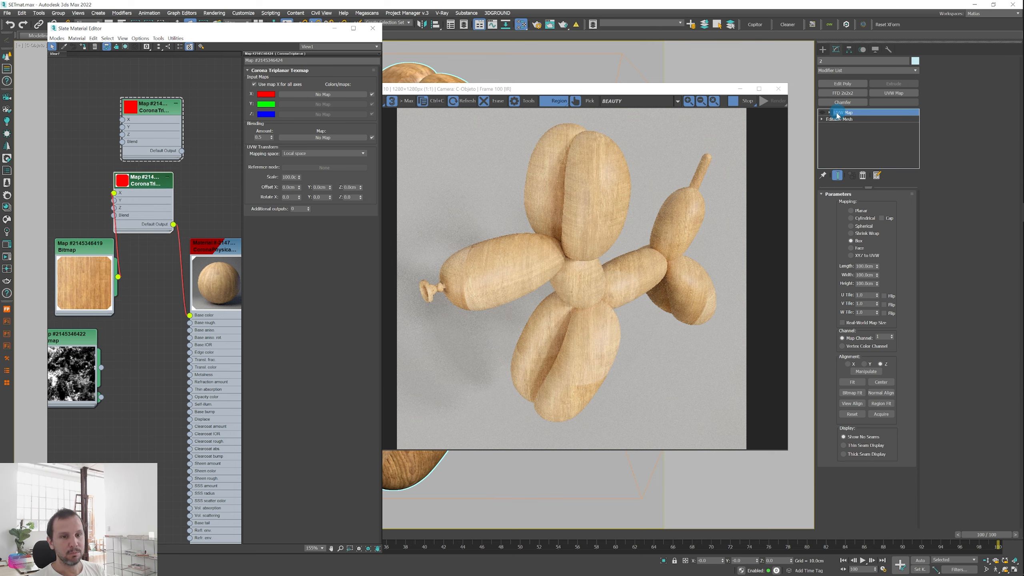
pyautogui.click(804, 144)
pyautogui.click(827, 113)
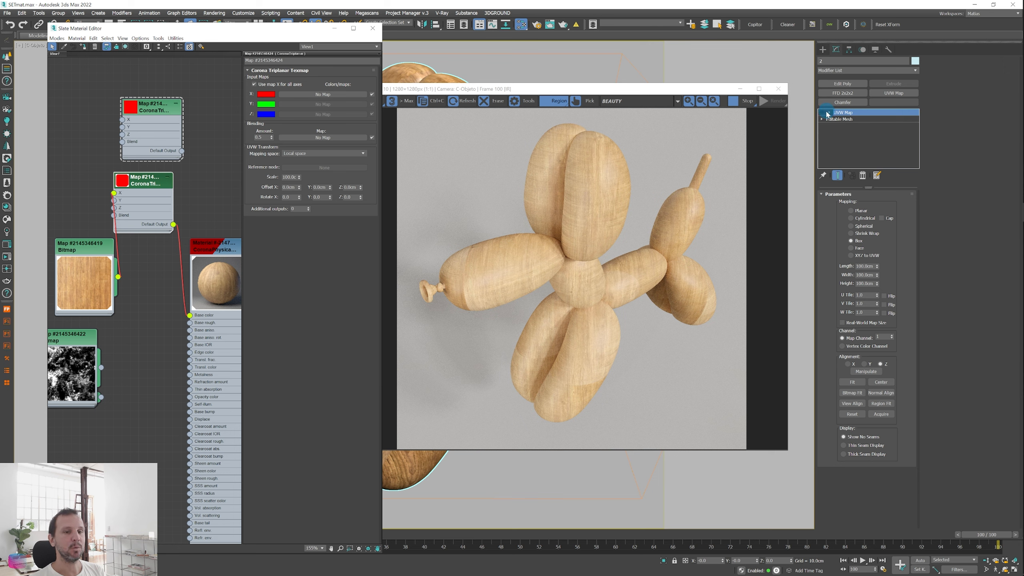
pyautogui.click(822, 112)
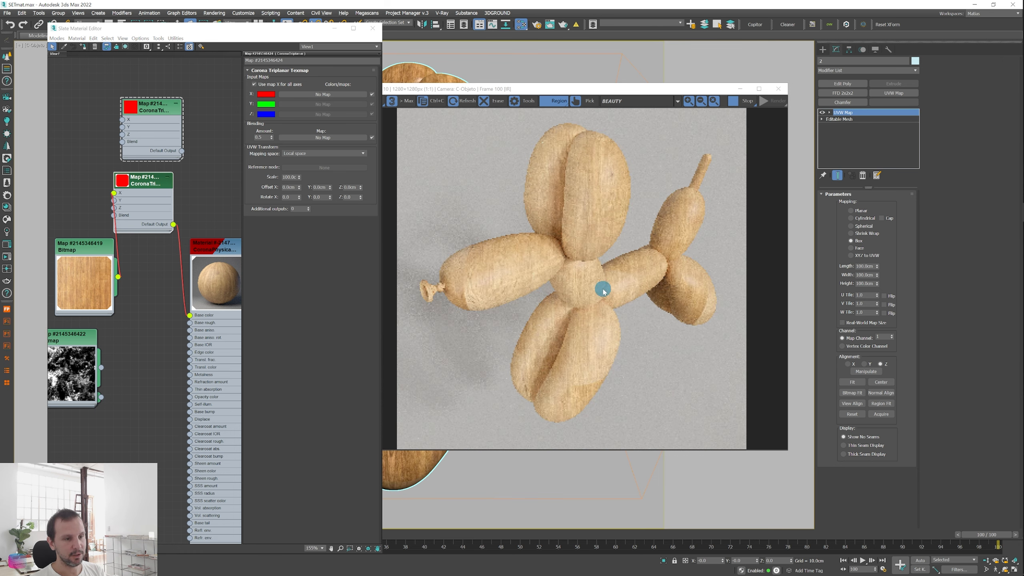
# Set the new unconnected triplanar map's scale to 50 cm and move the render window away from the material editor.
pyautogui.click(209, 134)
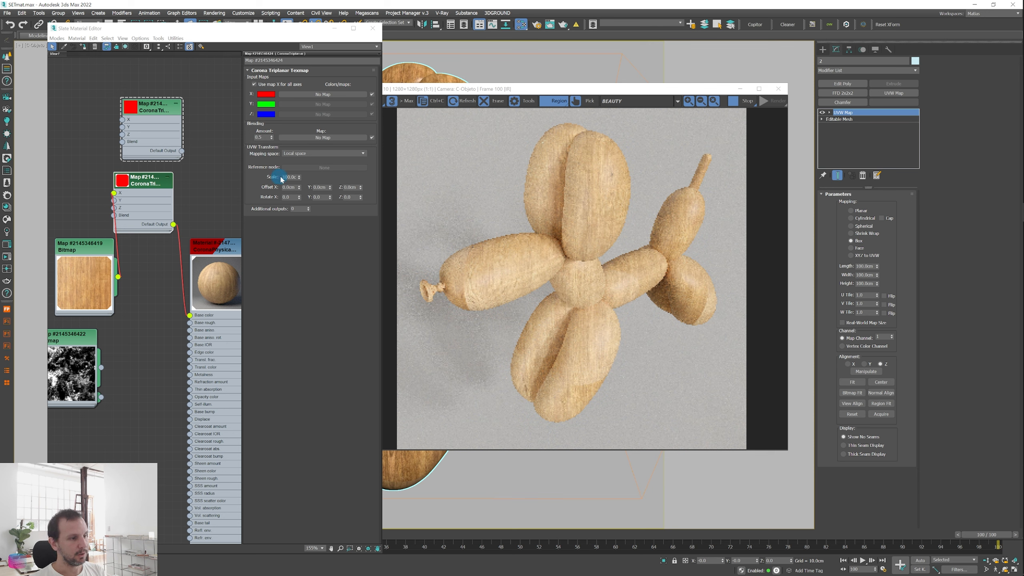
pyautogui.doubleClick(285, 177)
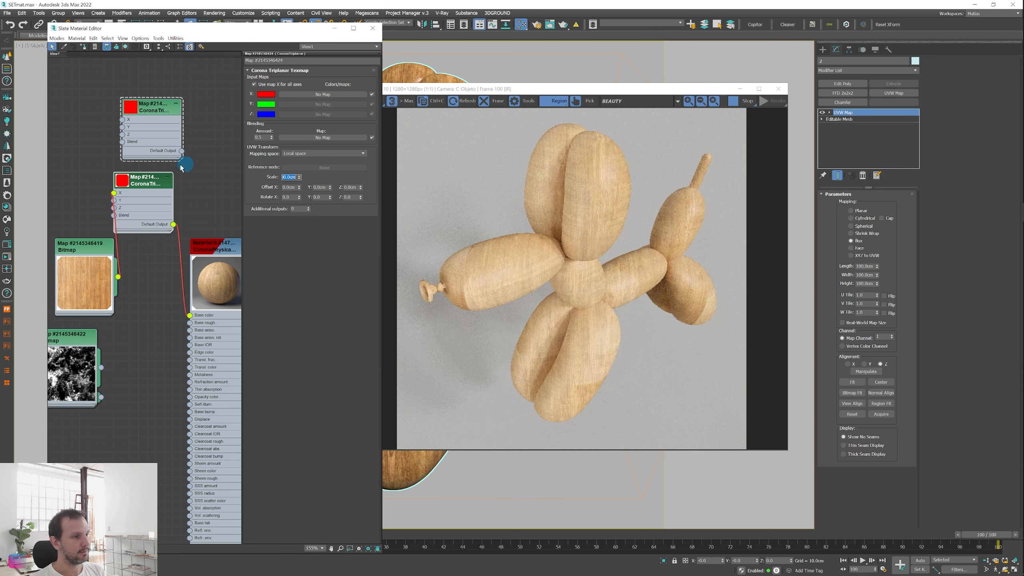
pyautogui.write('50')
pyautogui.press('Return')
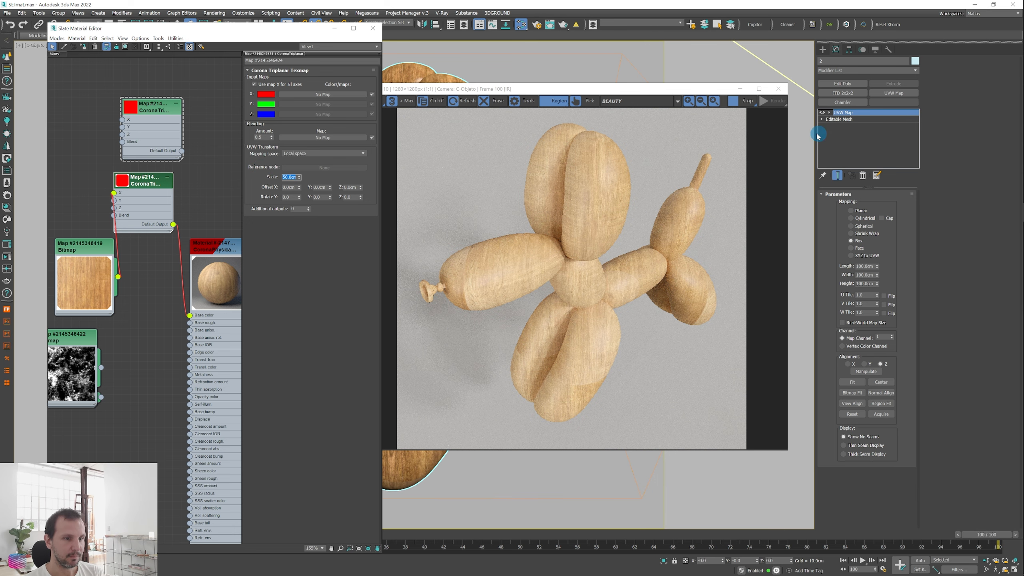
pyautogui.moveTo(525, 89); pyautogui.dragTo(554, 87)
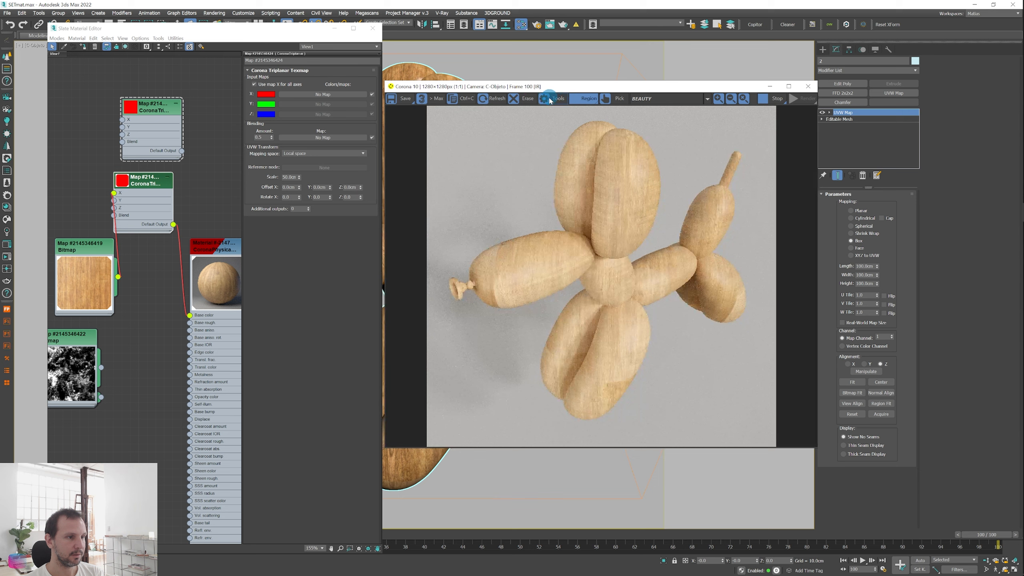
# Draw a render region over the middle of the balloon dog and set the unconnected triplanar map's scale to 100 cm.
pyautogui.moveTo(546, 142); pyautogui.dragTo(706, 419)
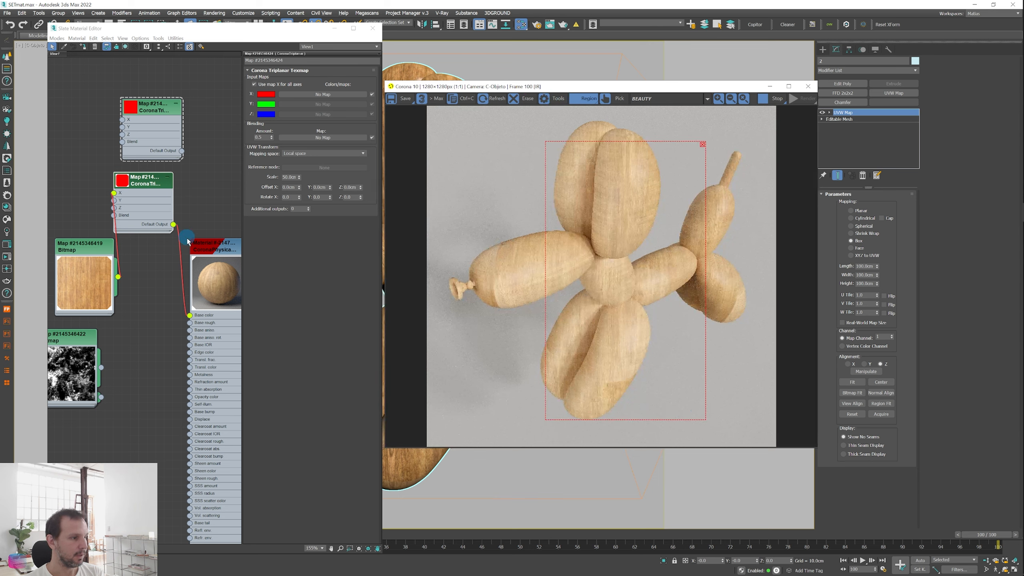
pyautogui.doubleClick(292, 177)
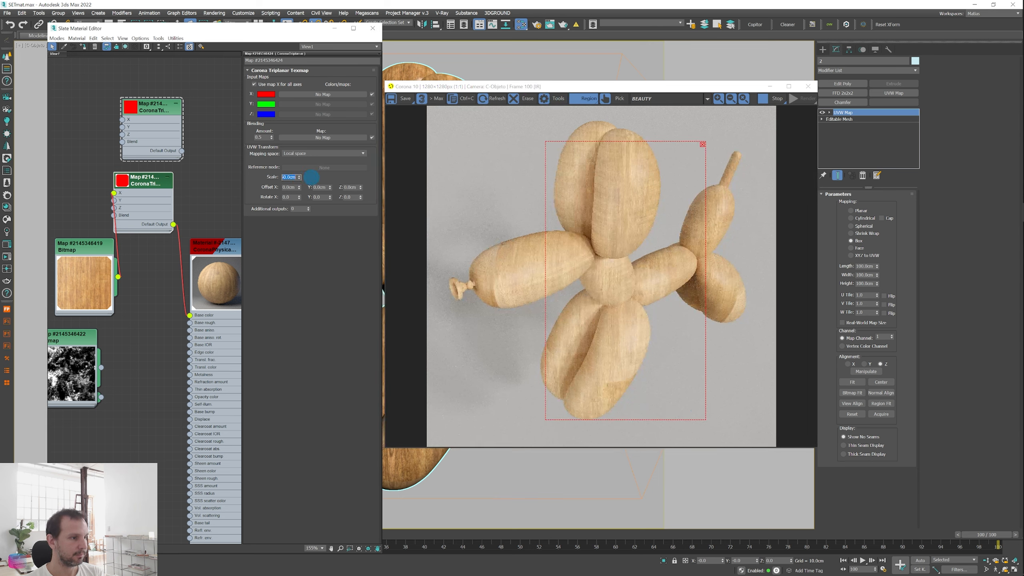
pyautogui.press('Return')
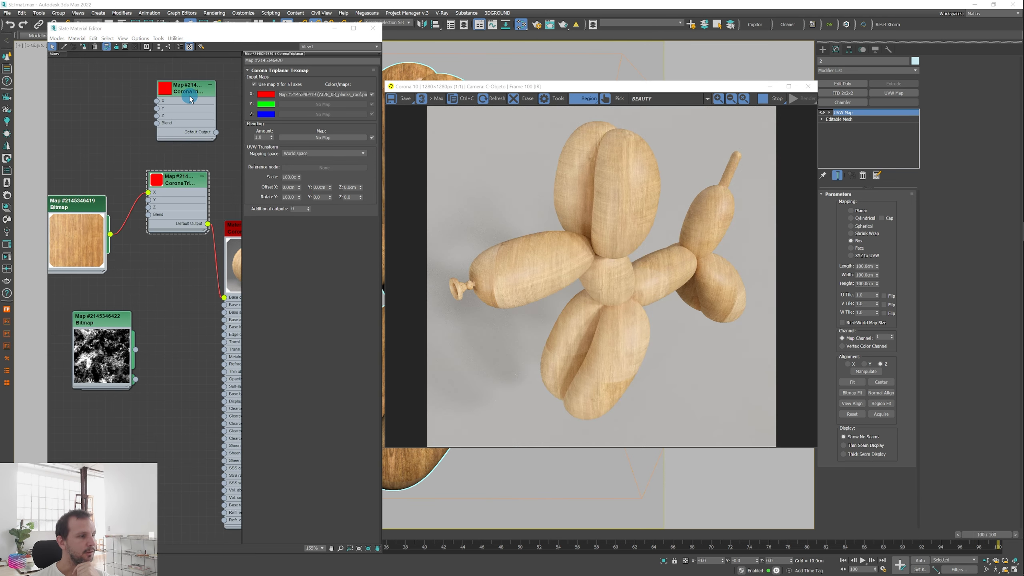
# Delete the unconnected triplanar map and show the parameters of the wood-fed triplanar map.
pyautogui.click(216, 87)
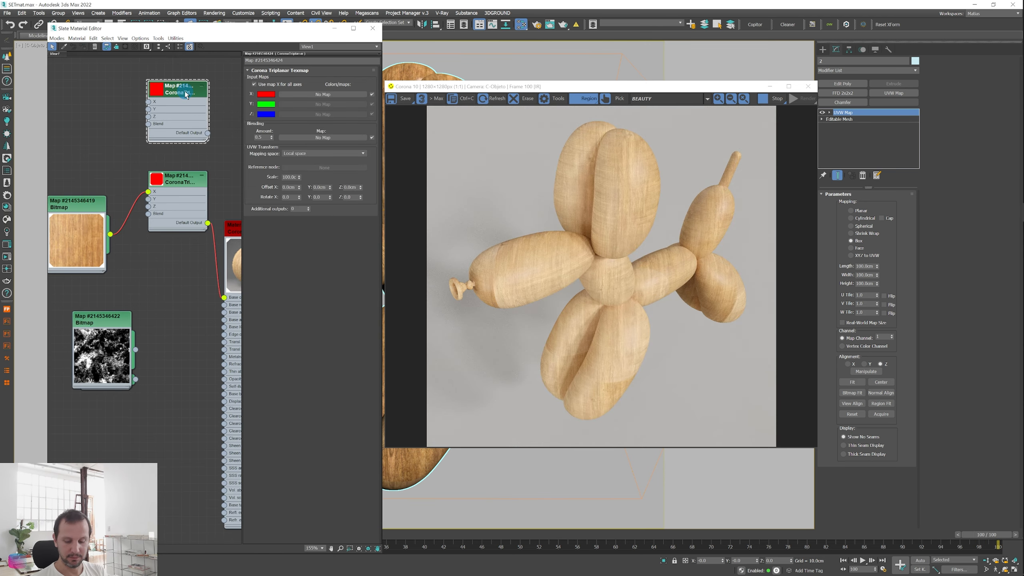
pyautogui.press('Delete')
pyautogui.click(178, 180)
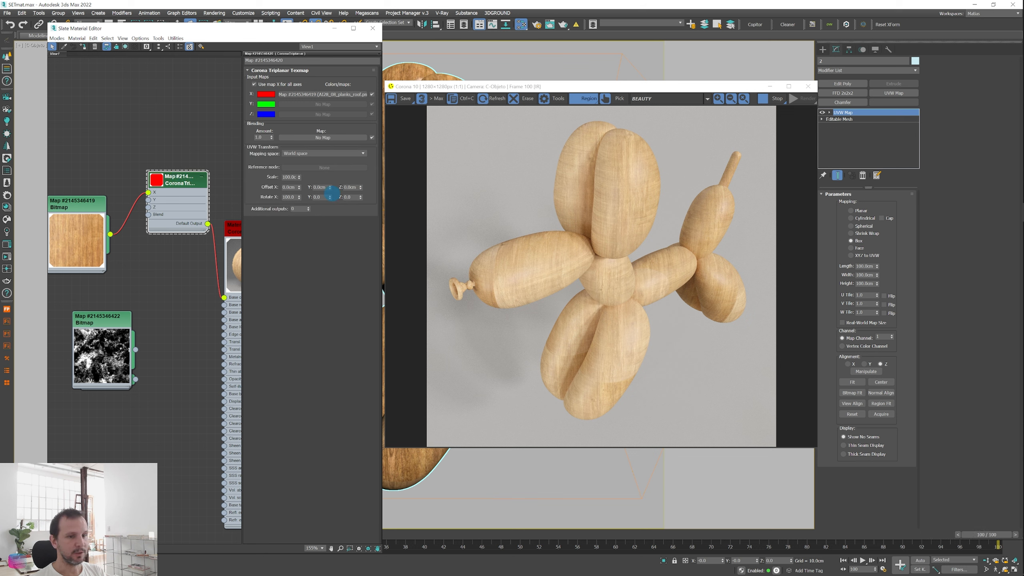
pyautogui.moveTo(285, 177)
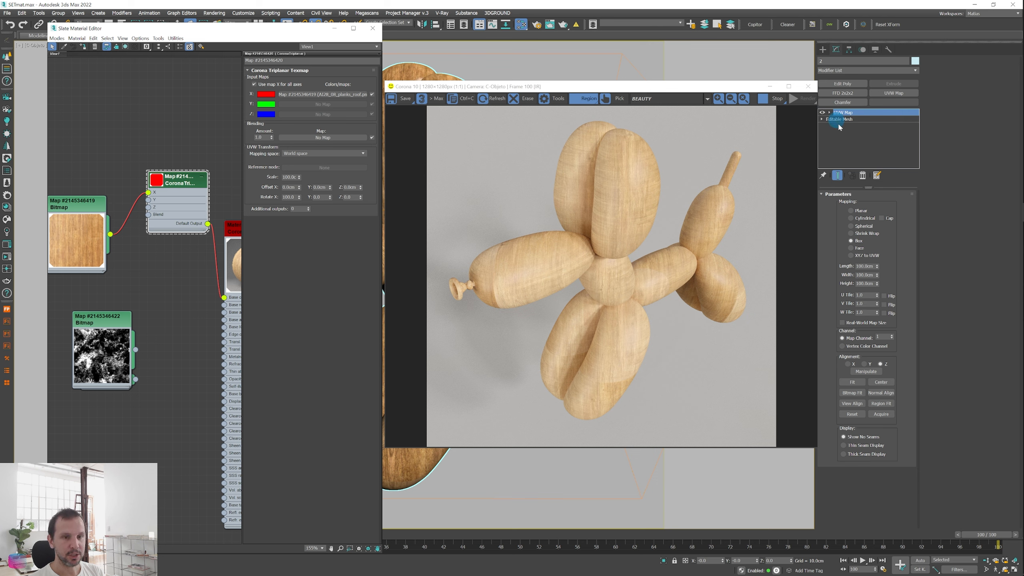
# Set the UVW Map modifier's Length to 600 cm to test its effect on the triplanar-mapped wood.
pyautogui.click(864, 266)
pyautogui.moveTo(873, 267); pyautogui.dragTo(822, 262)
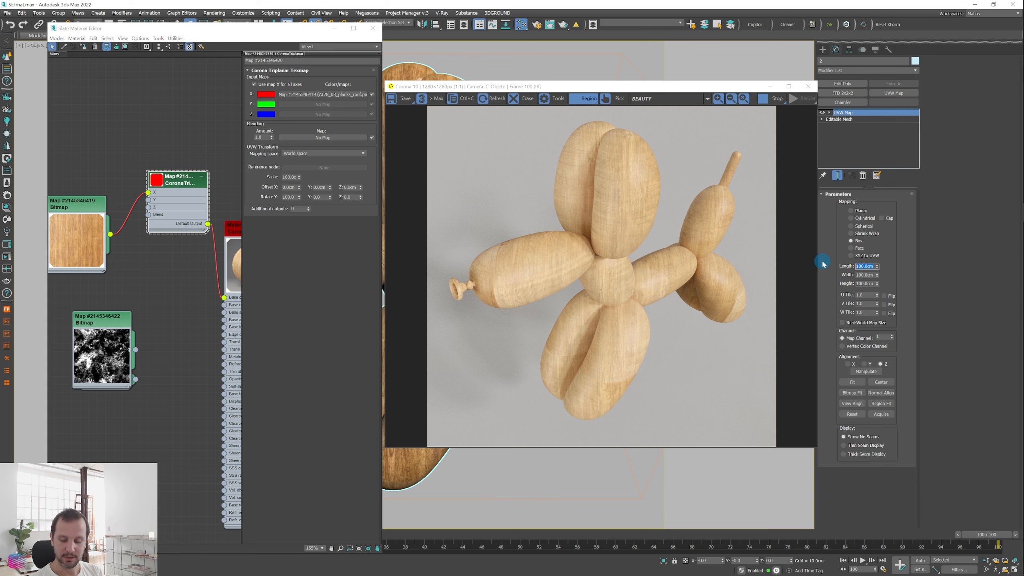
pyautogui.write('600')
pyautogui.press('Return')
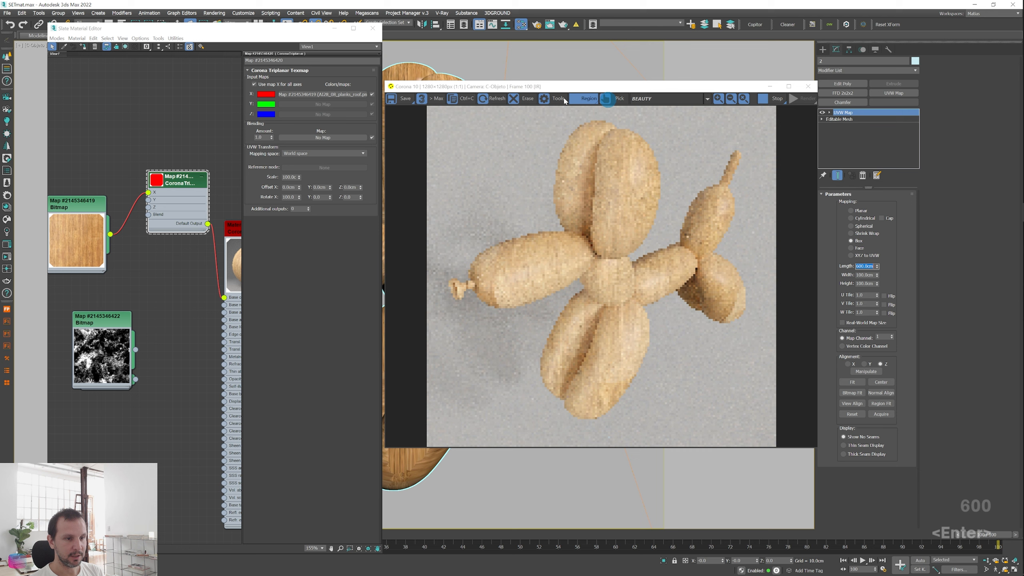
pyautogui.moveTo(174, 188); pyautogui.dragTo(155, 184, button='middle')
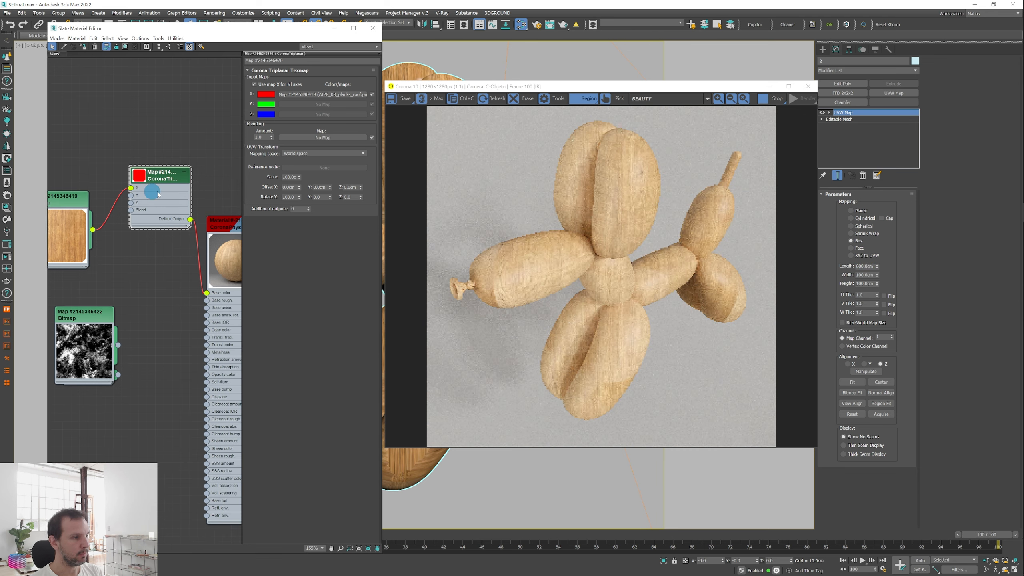
# Try a different scale on the wood-fed triplanar map and restore it to 100 cm.
pyautogui.doubleClick(288, 177)
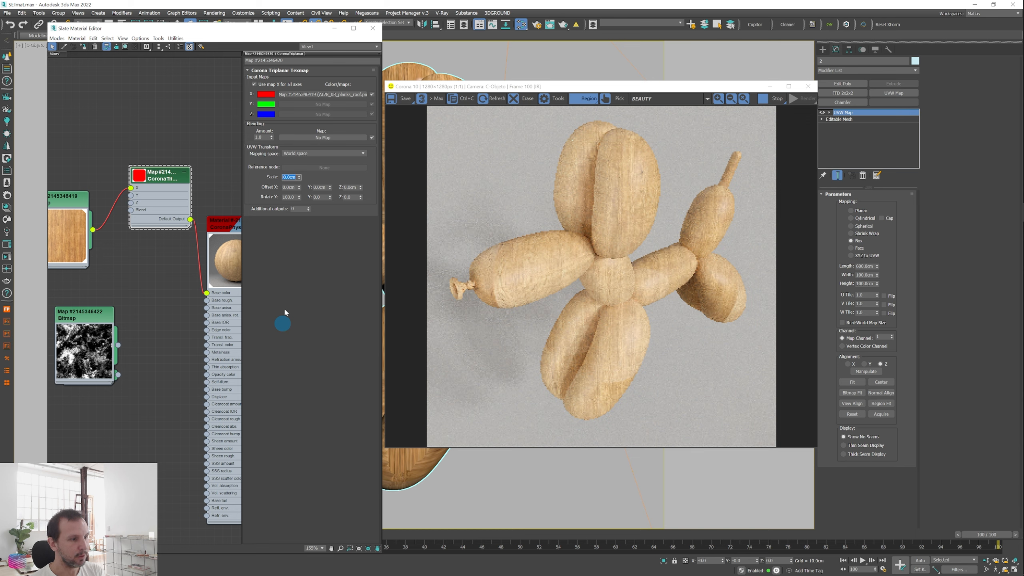
pyautogui.press('Return')
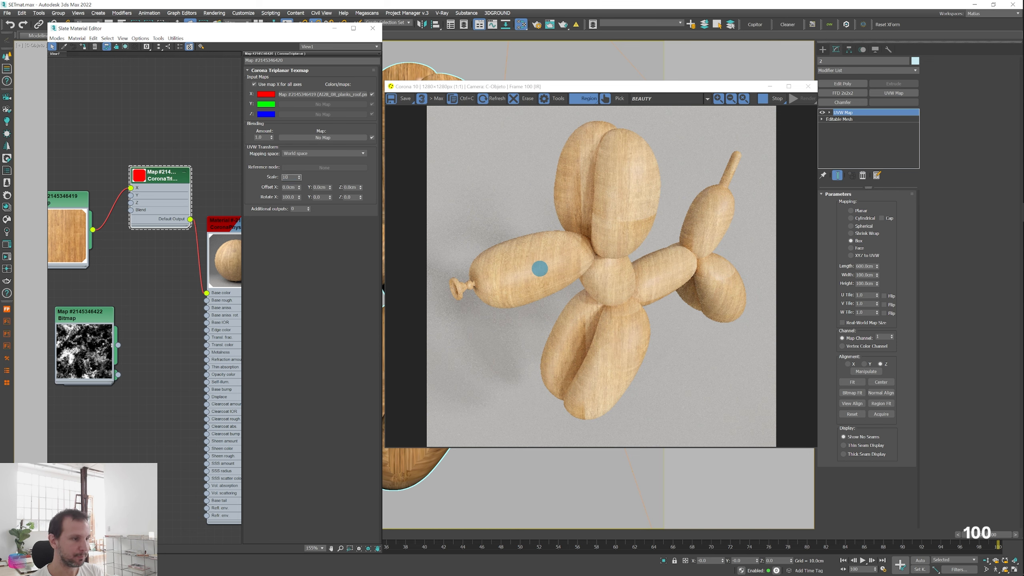
pyautogui.press('Return')
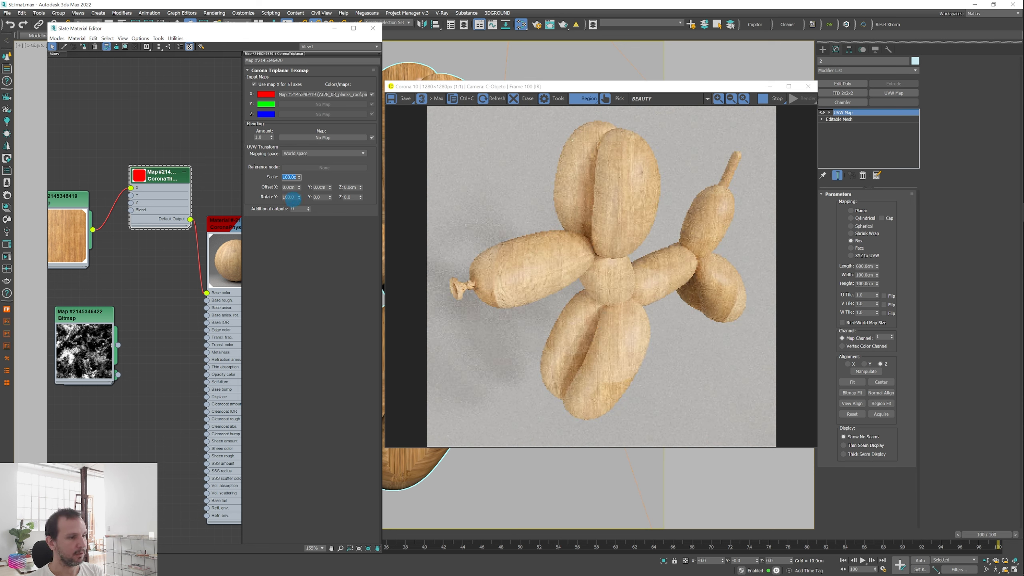
# Try an X rotation of 20 on the wood-fed triplanar map and restore it to 100.
pyautogui.moveTo(295, 199); pyautogui.dragTo(247, 194)
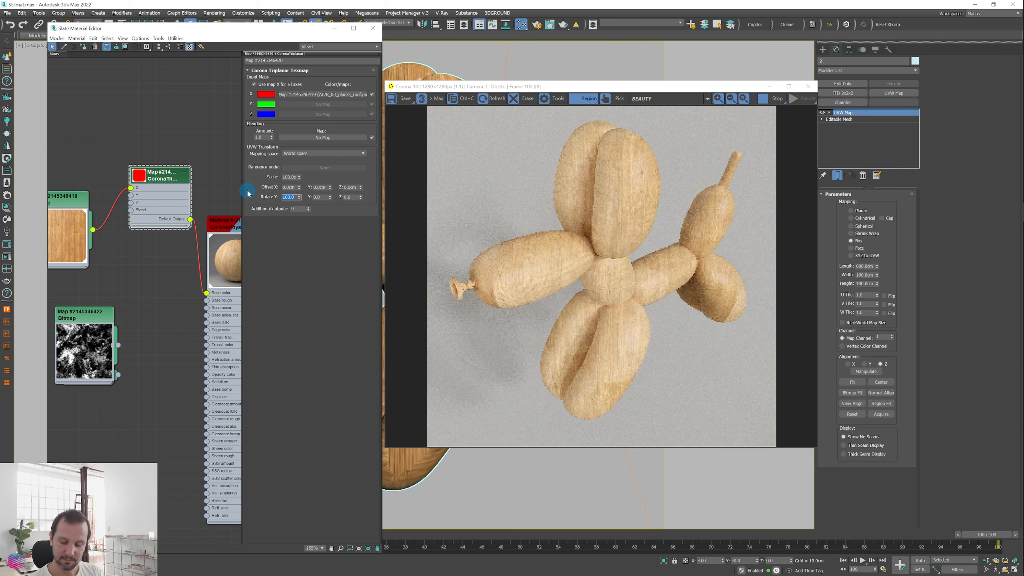
pyautogui.write('20')
pyautogui.press('Return')
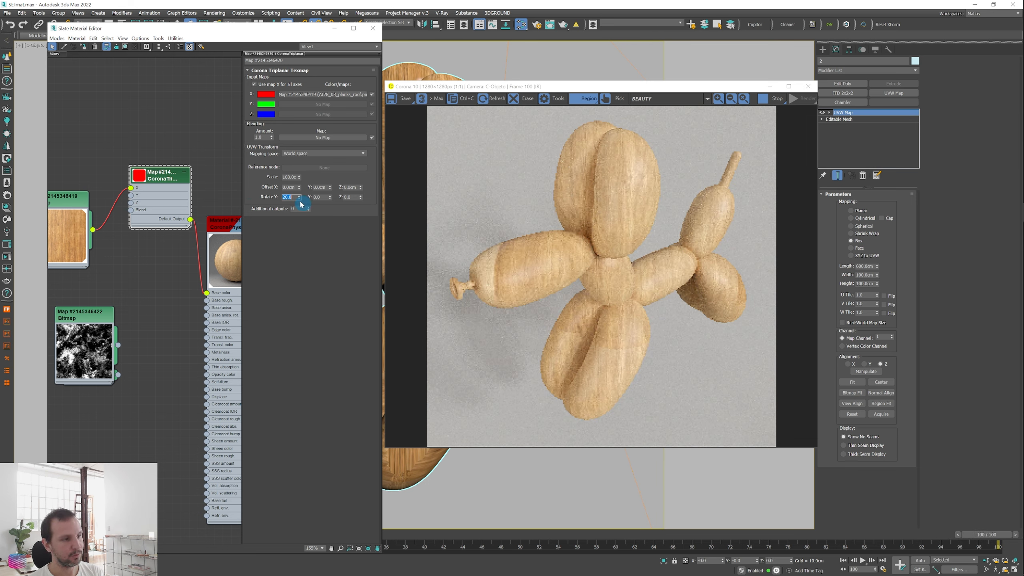
pyautogui.write('100')
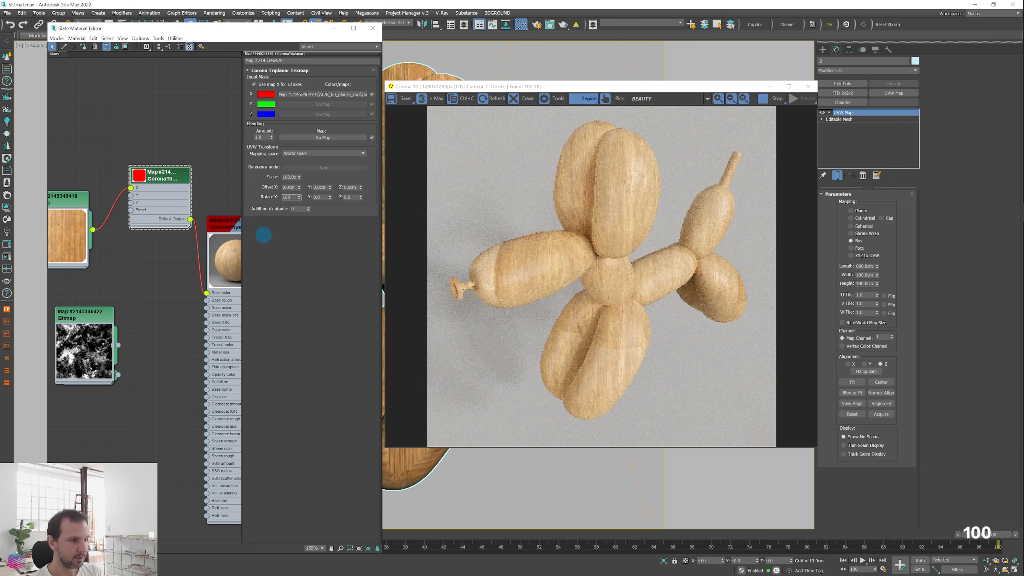
pyautogui.press('Return')
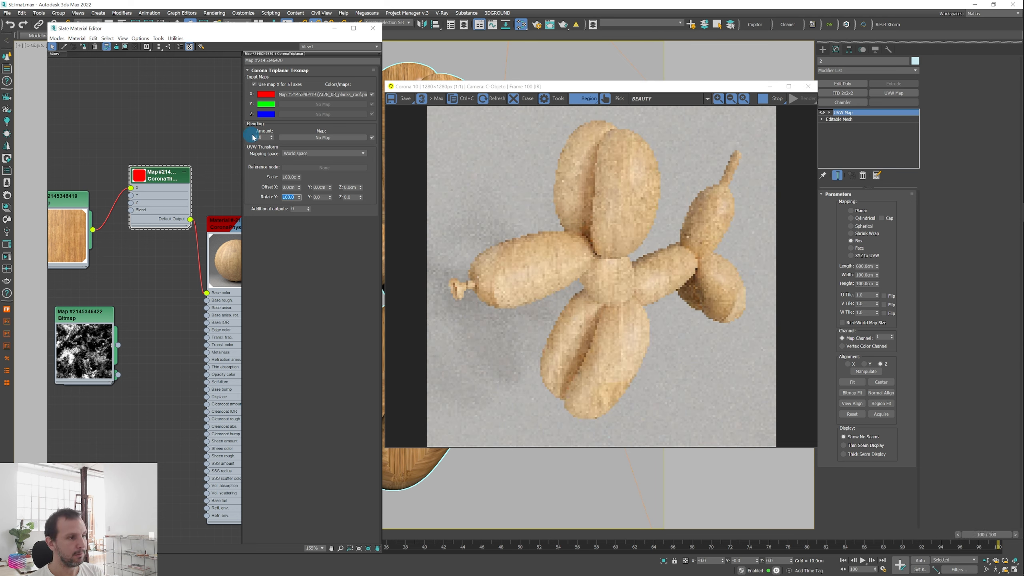
# Compare the triplanar map's blending at an amount of 0 and restore the amount to 1.
pyautogui.click(262, 138)
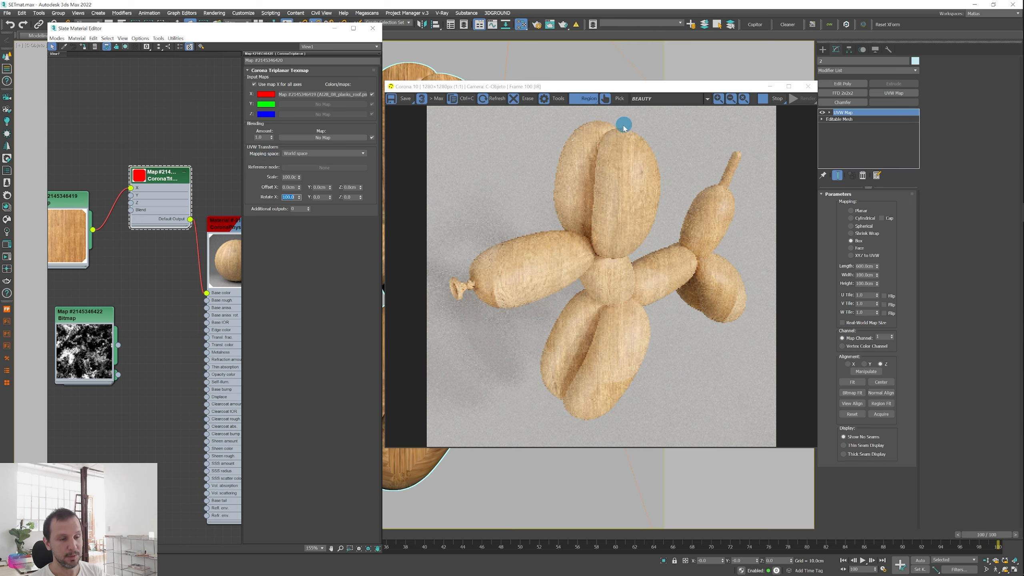
pyautogui.click(260, 138)
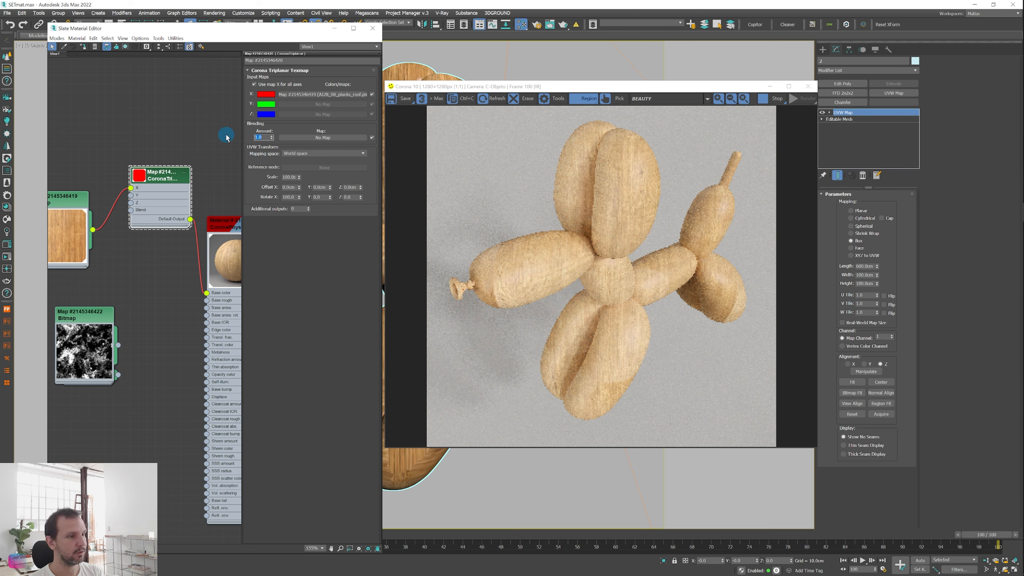
pyautogui.write('0')
pyautogui.press('Return')
pyautogui.click(482, 167)
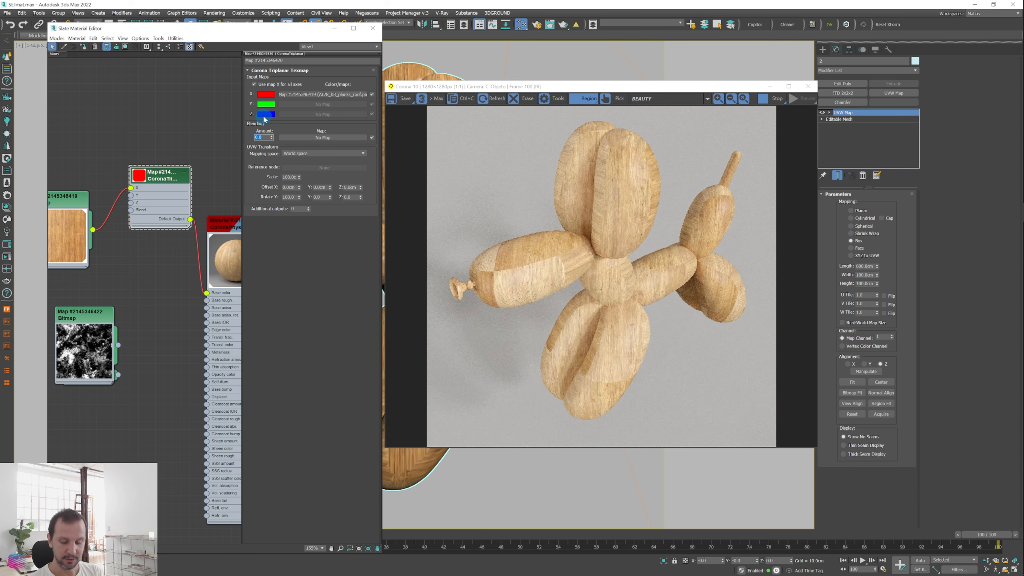
pyautogui.write('1')
pyautogui.press('Return')
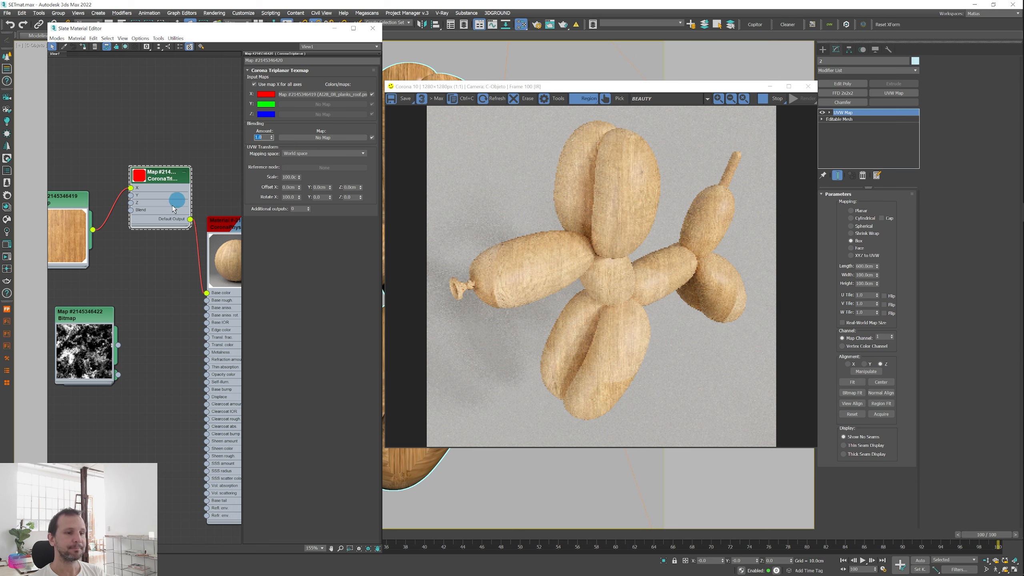
# Rearrange the wood and black-and-white bitmap nodes to uncover the third bitmap node beneath them.
pyautogui.moveTo(158, 190); pyautogui.dragTo(178, 176, button='middle')
pyautogui.scroll(-1, 191, 181)
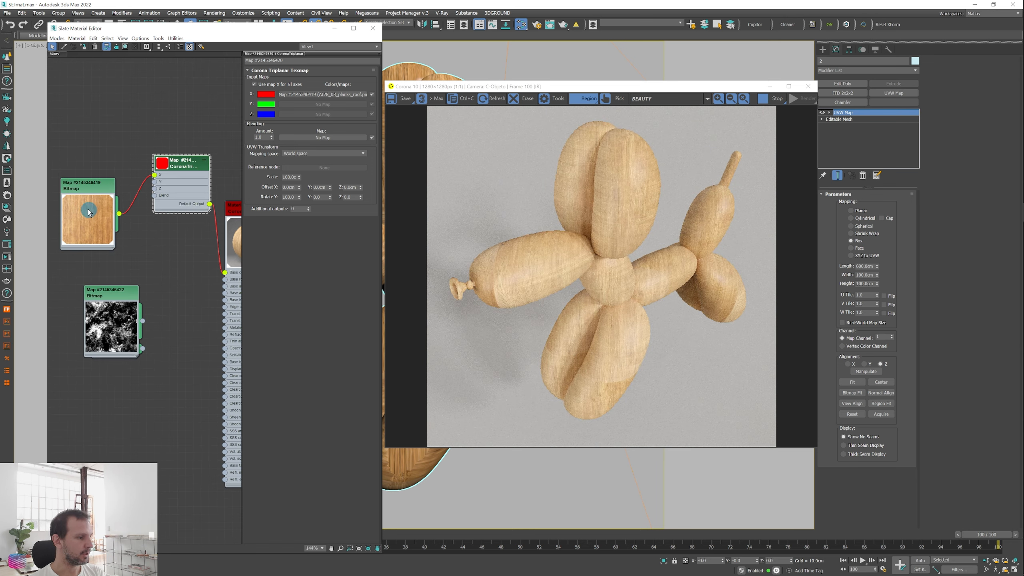
pyautogui.moveTo(89, 210); pyautogui.dragTo(104, 187)
pyautogui.moveTo(117, 295); pyautogui.dragTo(116, 256)
pyautogui.click(130, 349)
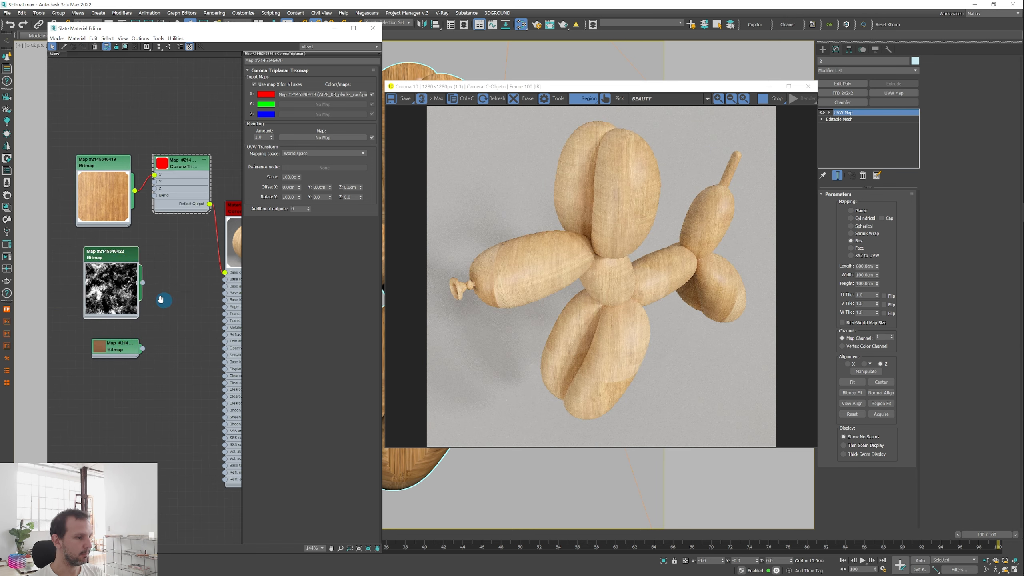
# Wire the black-and-white bitmap directly to the material's Base color and compare it with the UVW Map modifier off and on.
pyautogui.moveTo(162, 302); pyautogui.dragTo(139, 302, button='middle')
pyautogui.moveTo(125, 285); pyautogui.dragTo(201, 274)
pyautogui.click(621, 182)
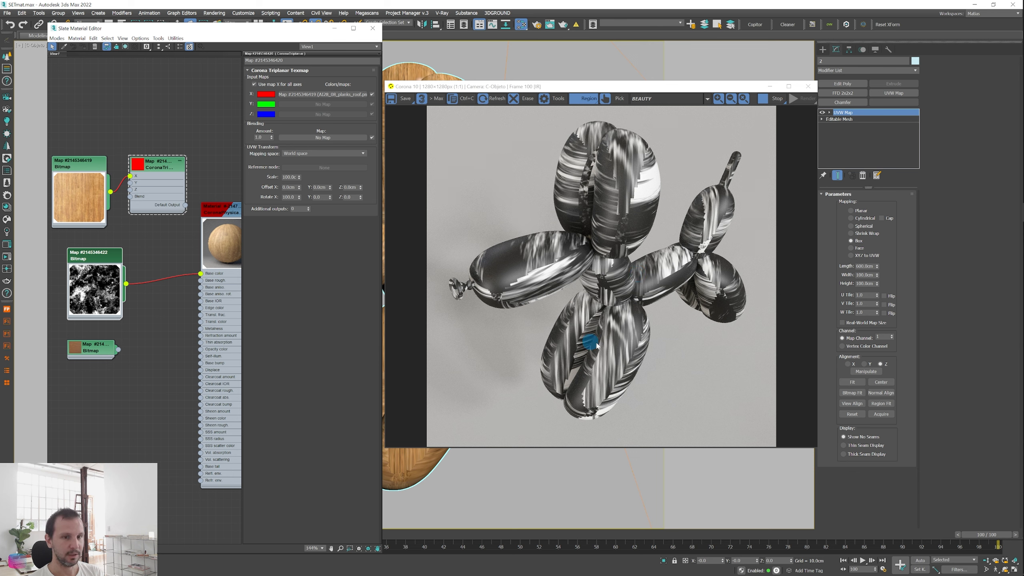
pyautogui.click(822, 112)
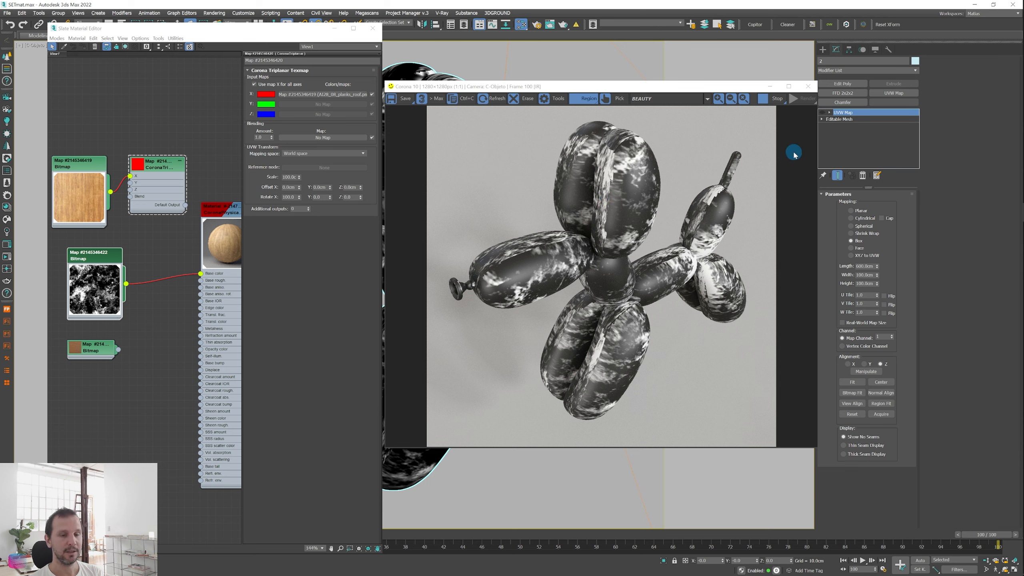
pyautogui.click(823, 112)
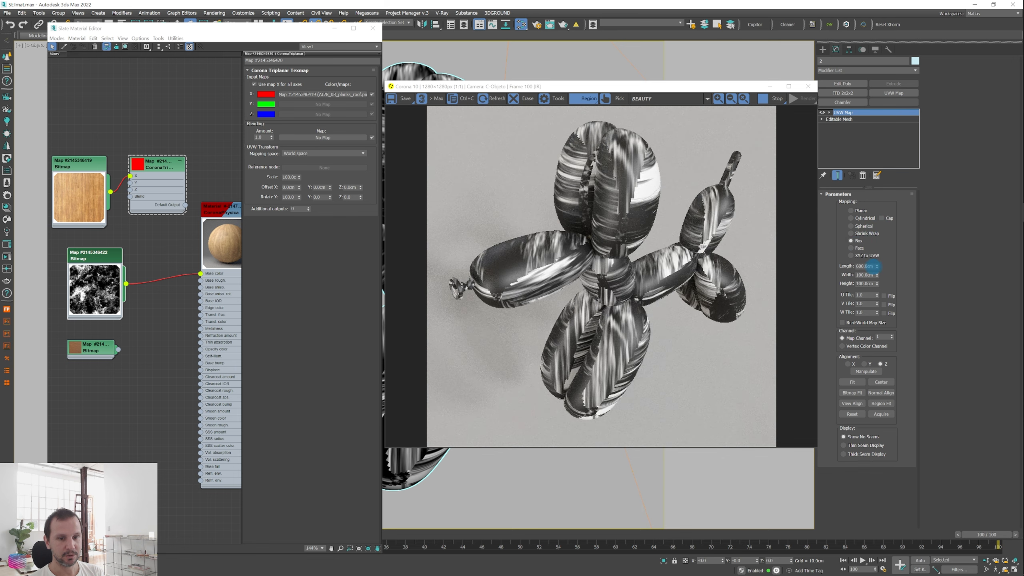
# Set the UVW Map modifier's Length to 100 cm.
pyautogui.click(867, 267)
pyautogui.write('100')
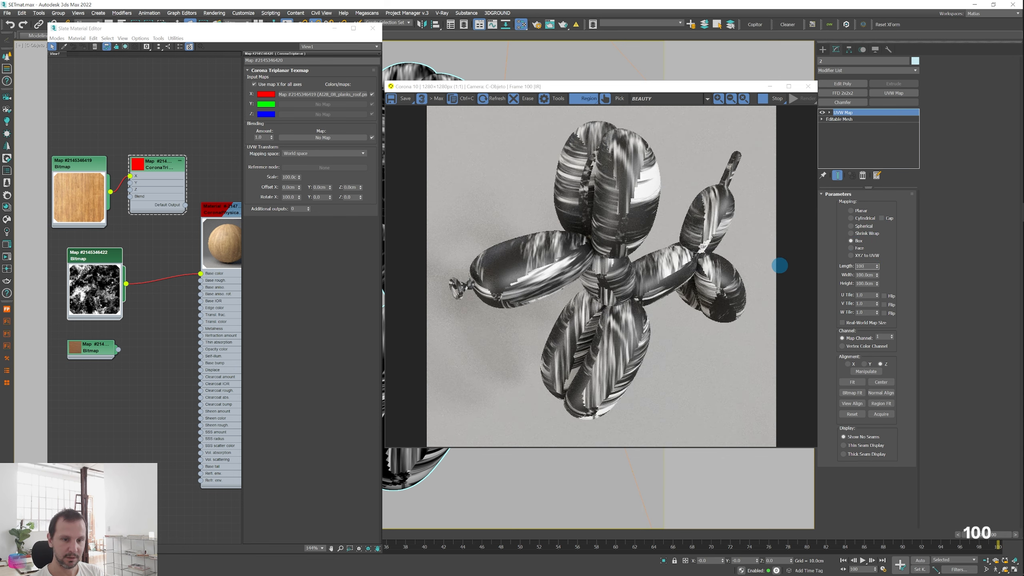
pyautogui.press('Return')
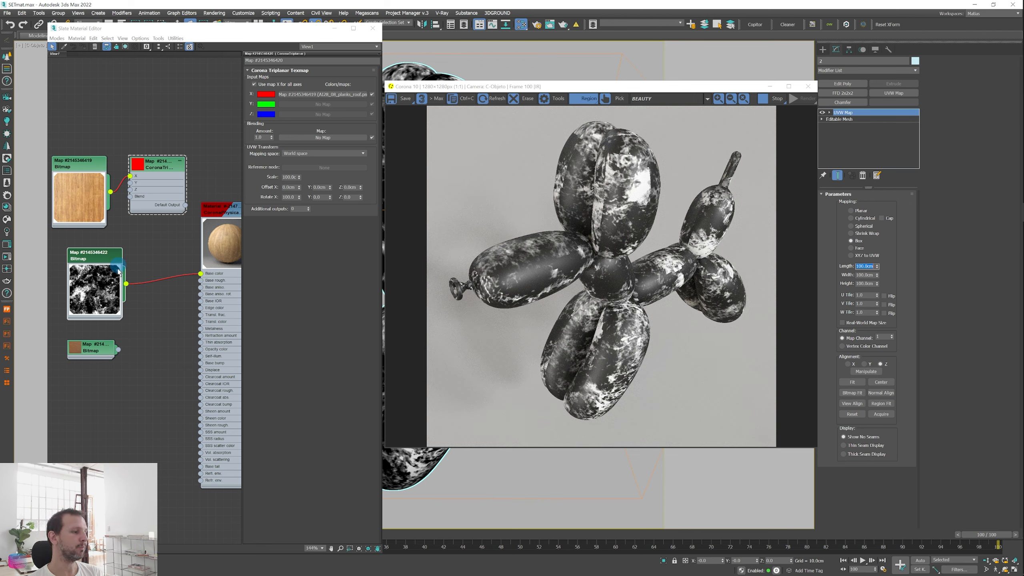
# Feed the black-and-white bitmap into the triplanar map's X input, wire the triplanar map to Base color, and tidy the nodes.
pyautogui.moveTo(126, 284); pyautogui.dragTo(130, 176)
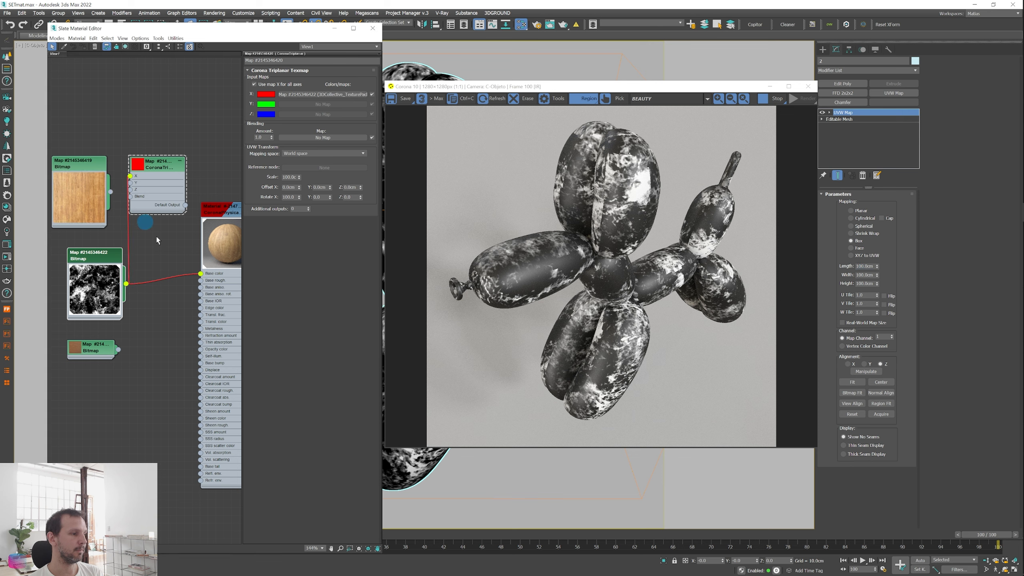
pyautogui.moveTo(186, 207); pyautogui.dragTo(200, 273)
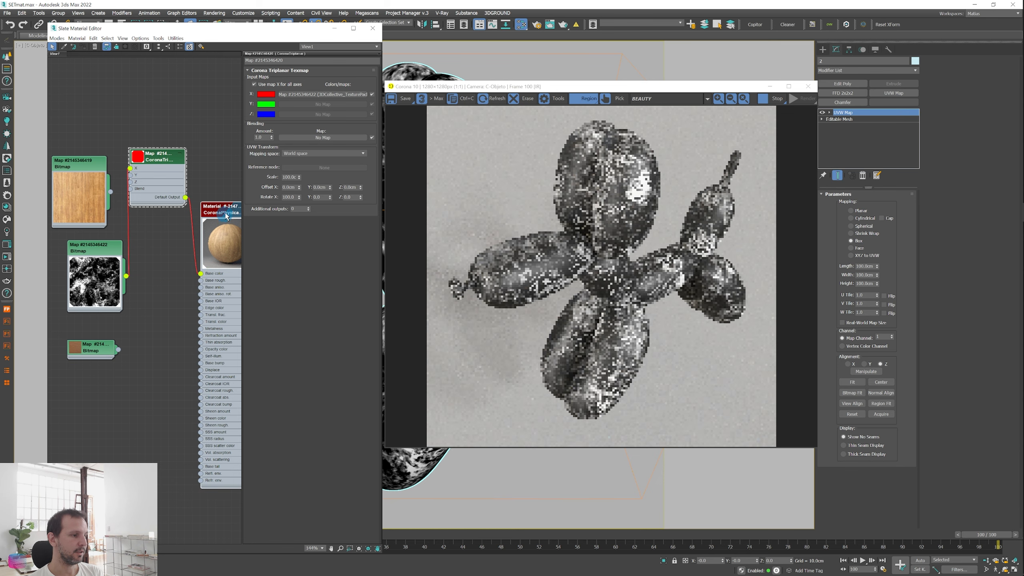
pyautogui.moveTo(91, 251)
pyautogui.mouseDown()
pyautogui.moveTo(67, 267)
pyautogui.moveTo(74, 259)
pyautogui.mouseUp()
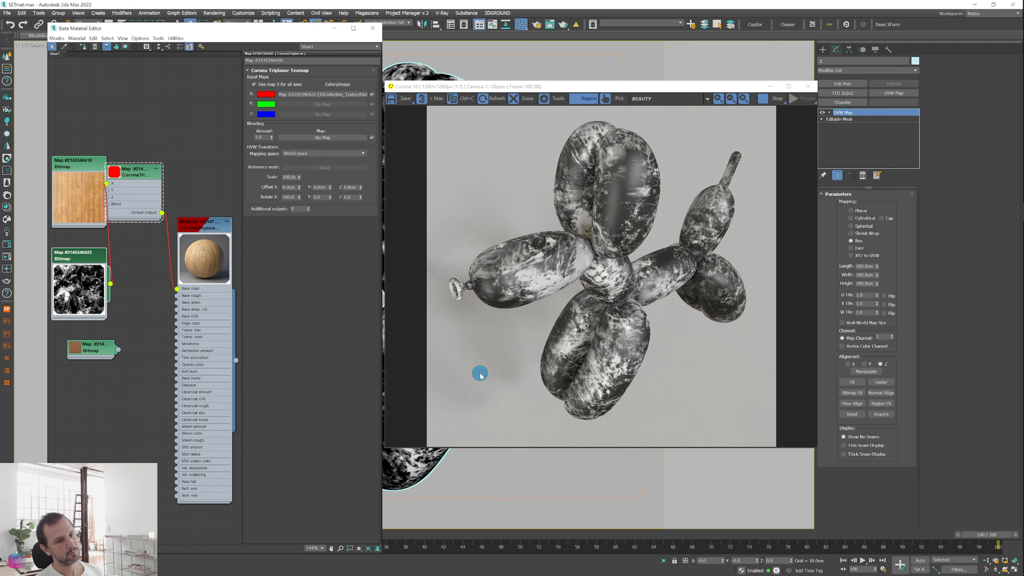
pyautogui.moveTo(77, 258); pyautogui.dragTo(86, 258)
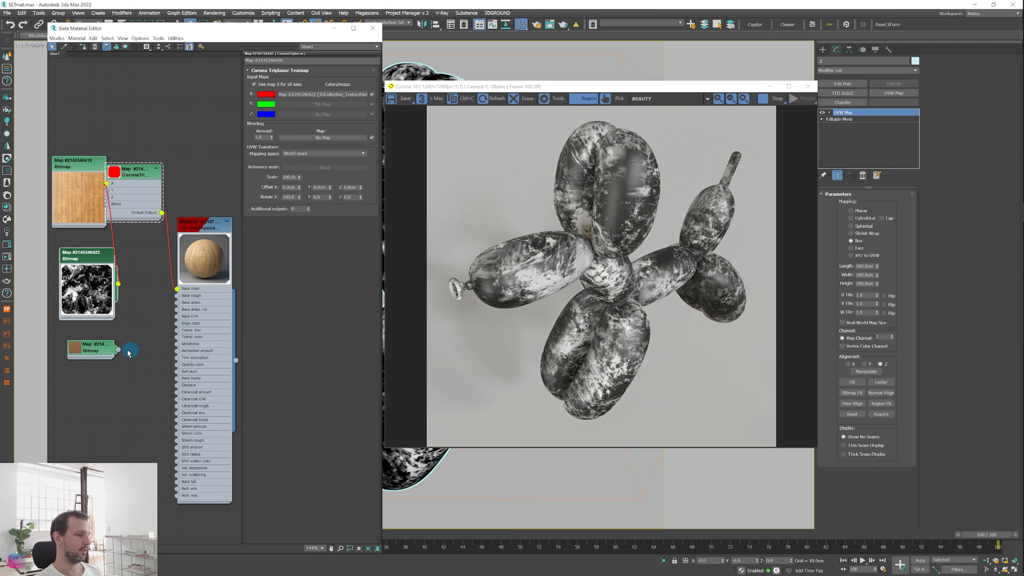
# Wire the brown woven bitmap directly to the material's Base color and inspect the weave closely on the rendered balloon dog.
pyautogui.moveTo(118, 349); pyautogui.dragTo(177, 289)
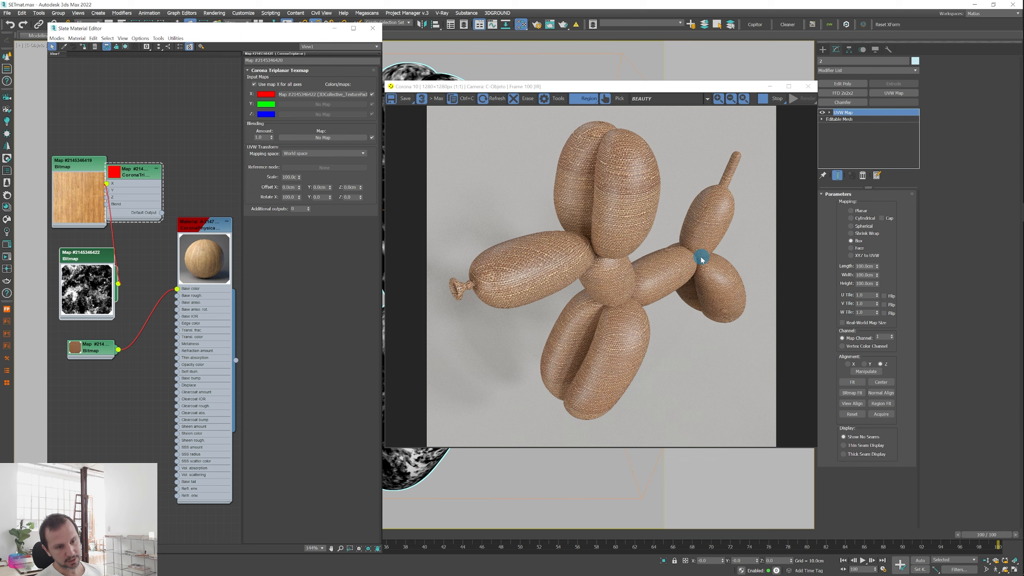
pyautogui.scroll(2, 669, 278)
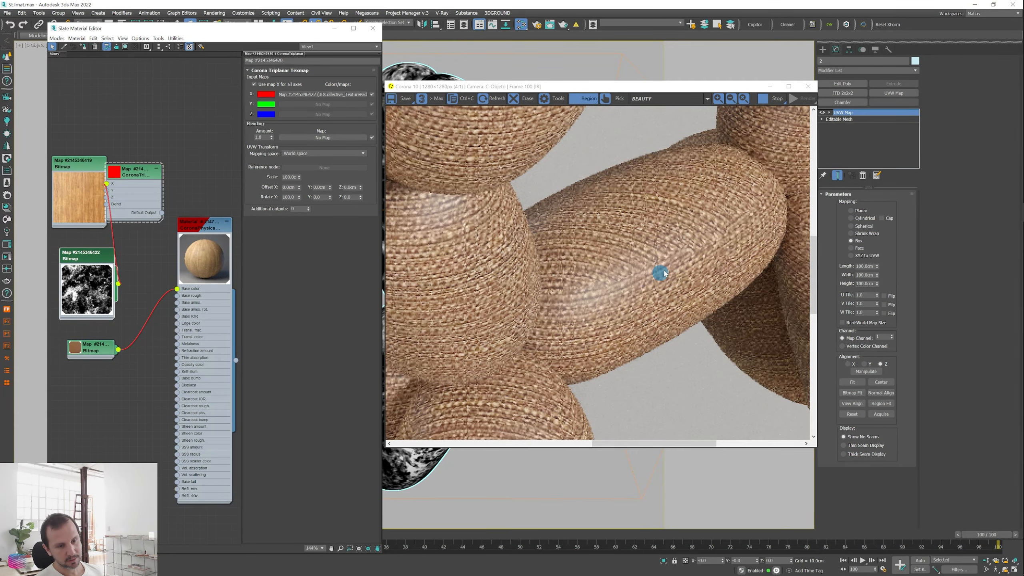
pyautogui.scroll(-1, 746, 212)
pyautogui.scroll(-1, 531, 244)
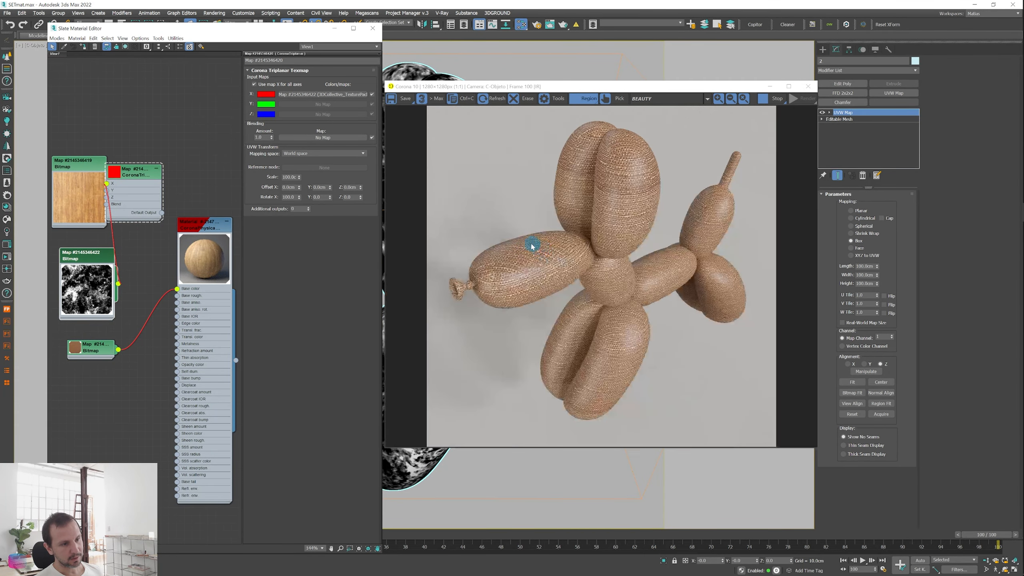
pyautogui.scroll(1, 489, 279)
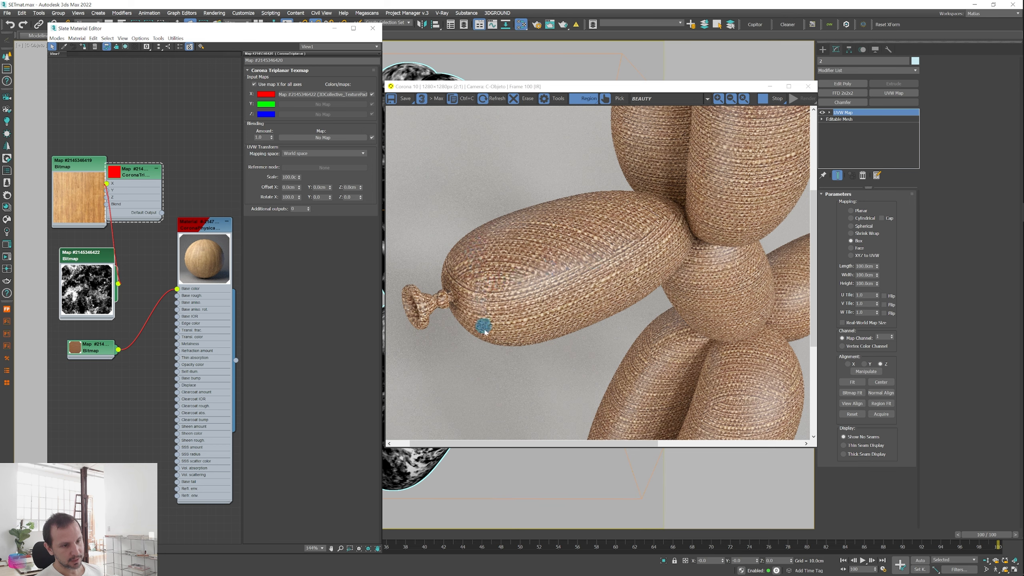
# Feed the brown woven bitmap into the triplanar map's X input, spacing out the nodes, and wire the triplanar map to the material's Base color.
pyautogui.scroll(-1, 476, 290)
pyautogui.scroll(1, 721, 192)
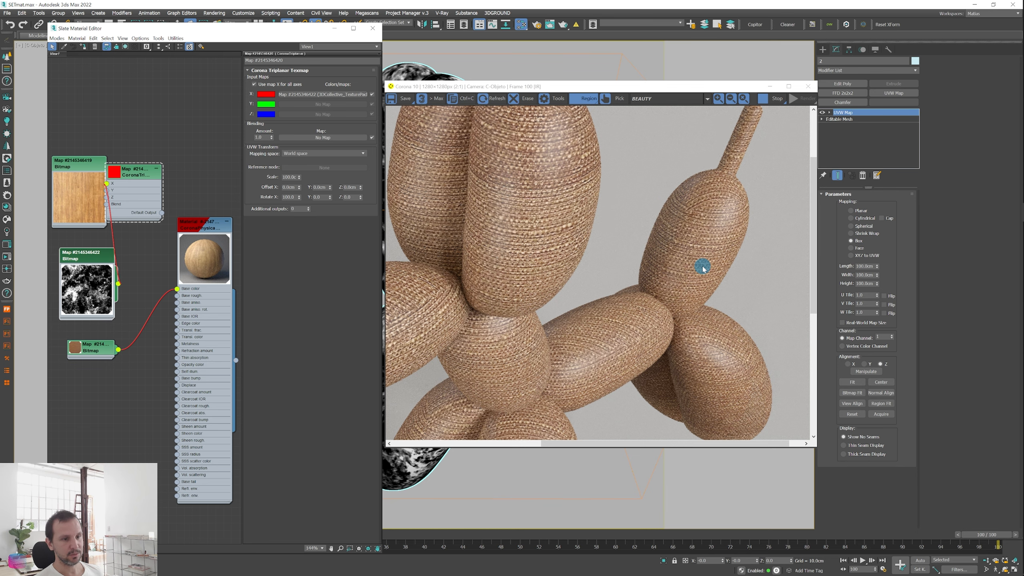
pyautogui.scroll(-1, 703, 269)
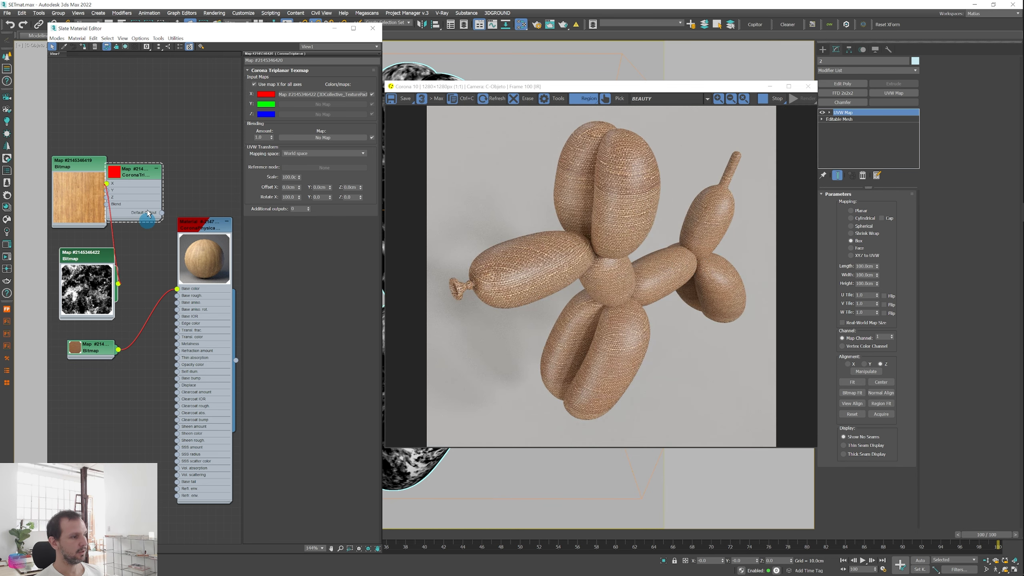
pyautogui.moveTo(137, 172); pyautogui.dragTo(153, 174)
pyautogui.moveTo(108, 258); pyautogui.dragTo(69, 258)
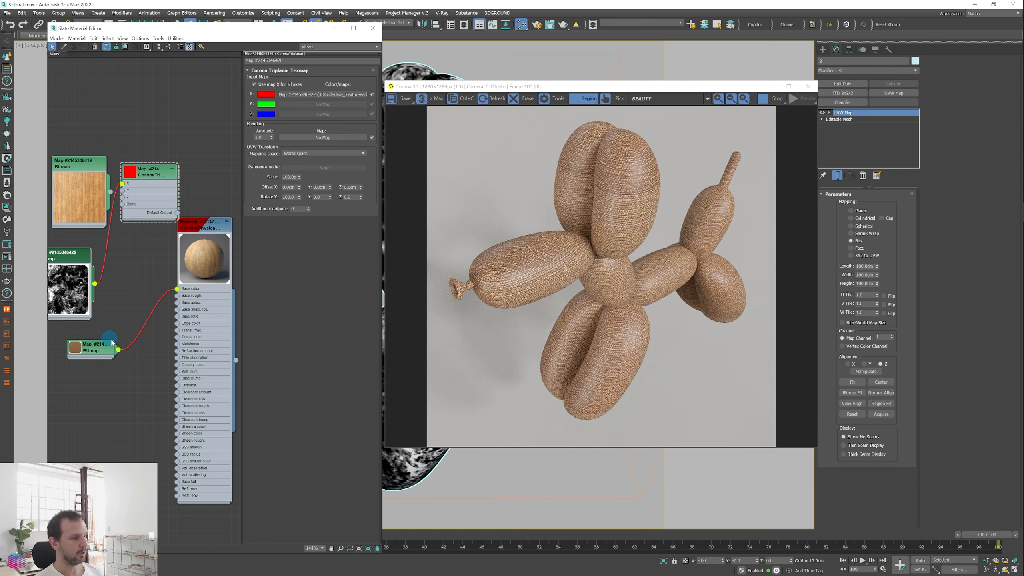
pyautogui.moveTo(118, 350); pyautogui.dragTo(122, 183)
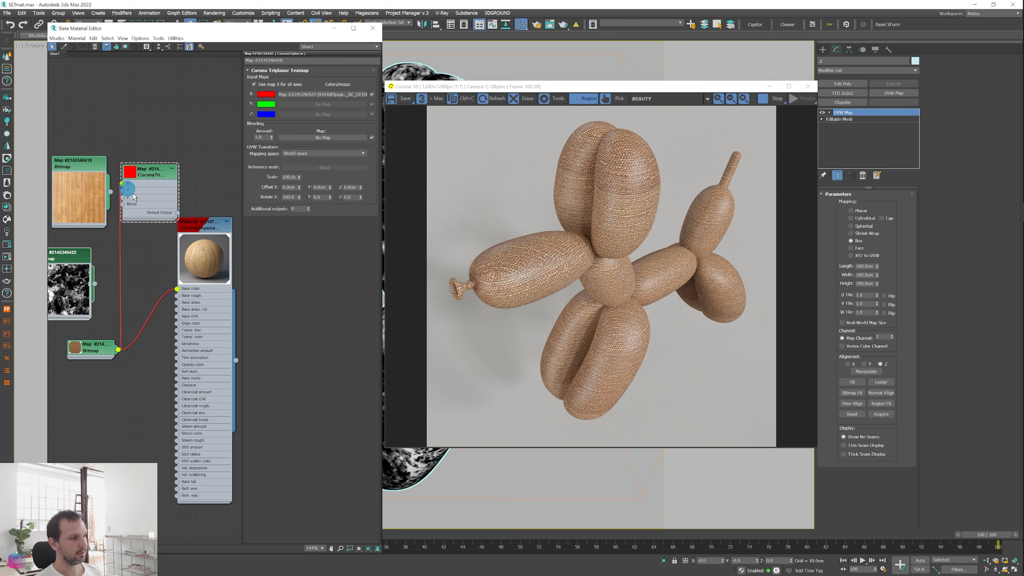
pyautogui.moveTo(177, 214); pyautogui.dragTo(176, 289)
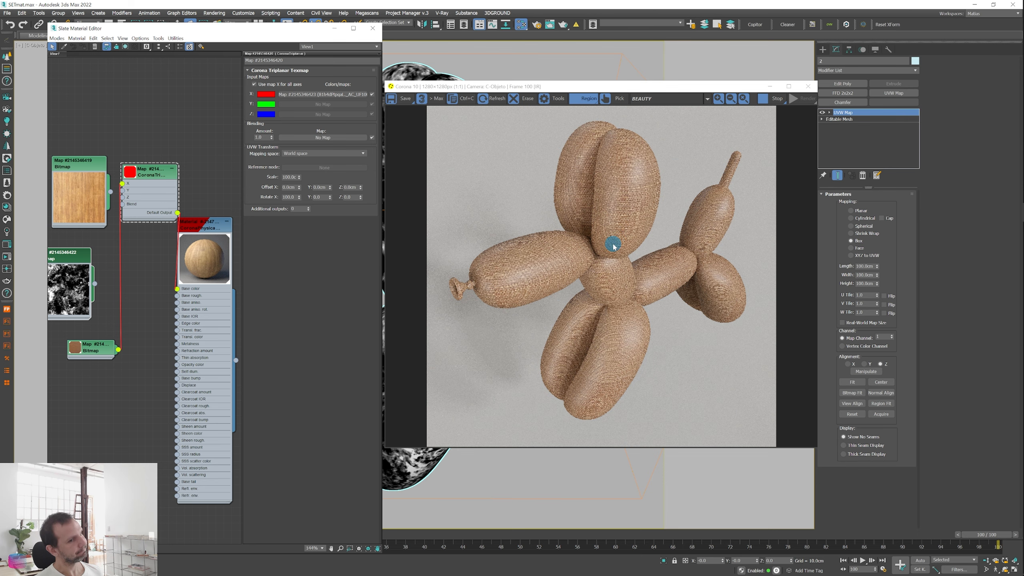
# Inspect the triplanar weave closely with a render region around the balloon dog's rear body segment, and move the triplanar and woven bitmap nodes lower.
pyautogui.scroll(1, 687, 268)
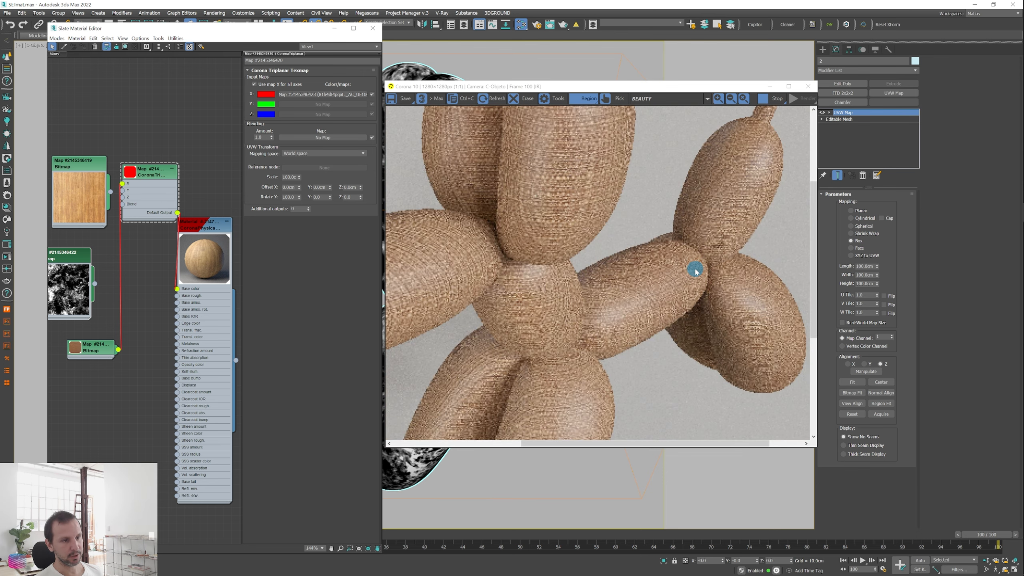
pyautogui.scroll(-1, 695, 270)
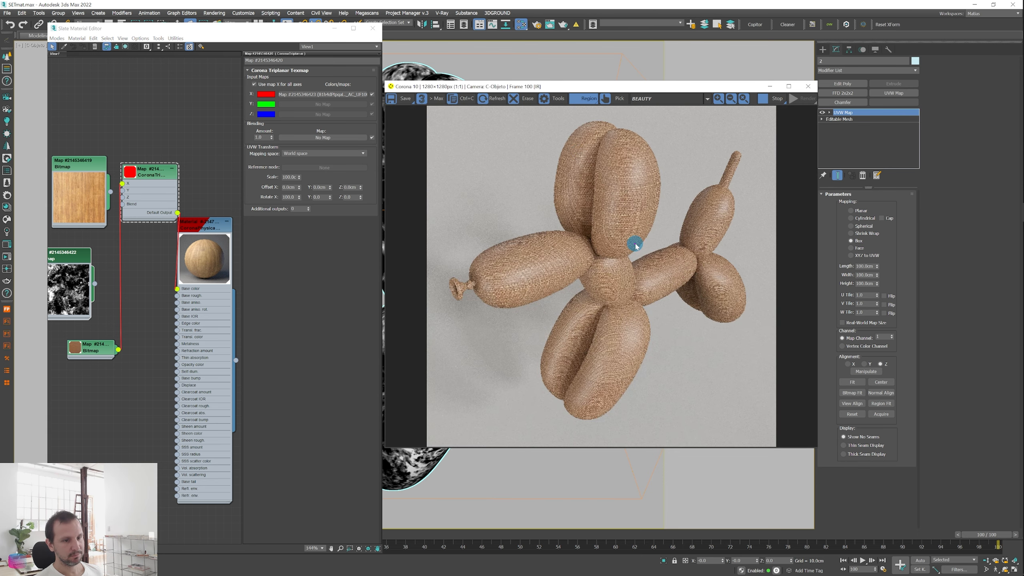
pyautogui.scroll(2, 692, 317)
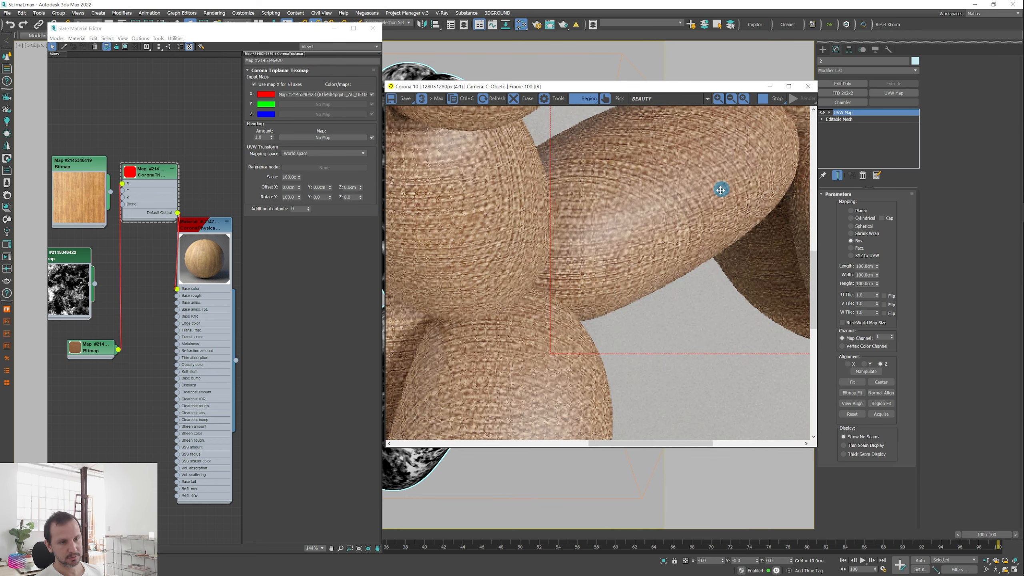
pyautogui.scroll(-1, 640, 229)
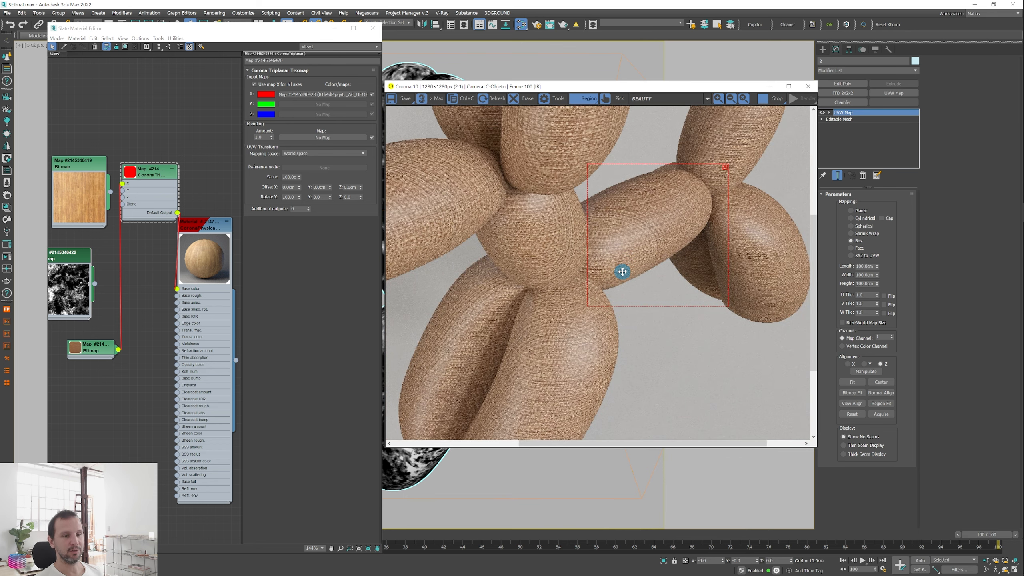
pyautogui.scroll(-1, 623, 272)
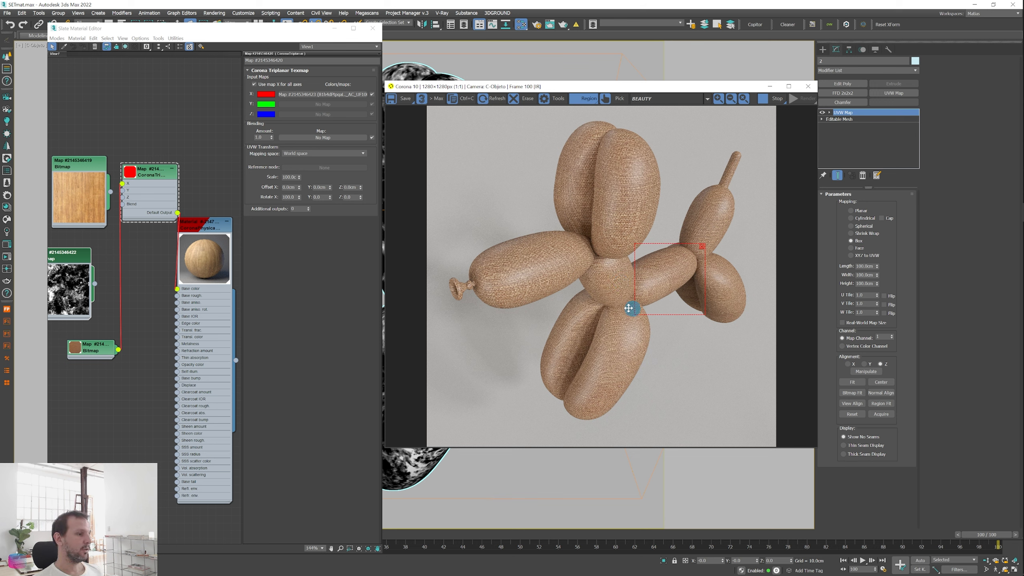
pyautogui.moveTo(144, 173); pyautogui.dragTo(143, 203)
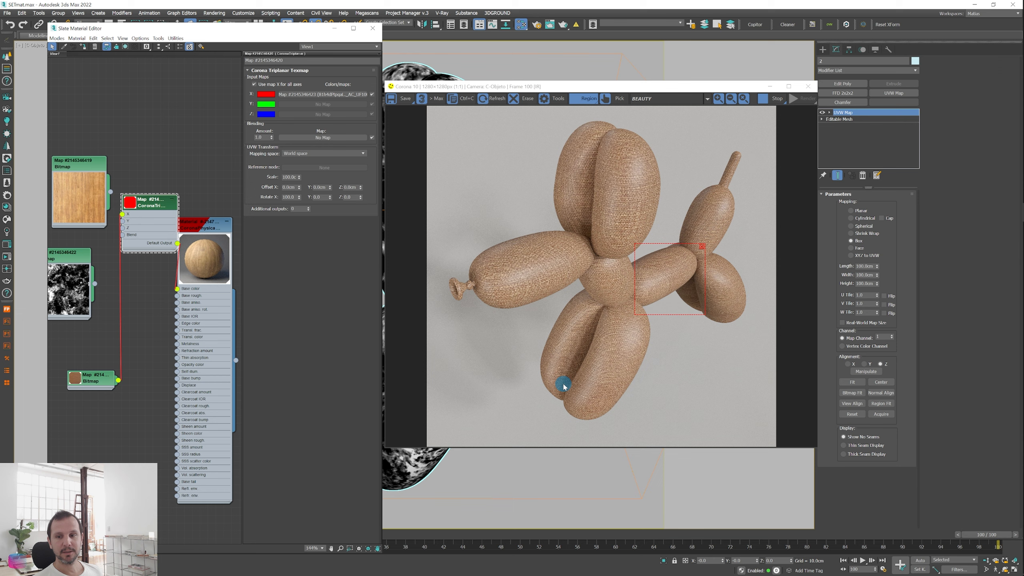